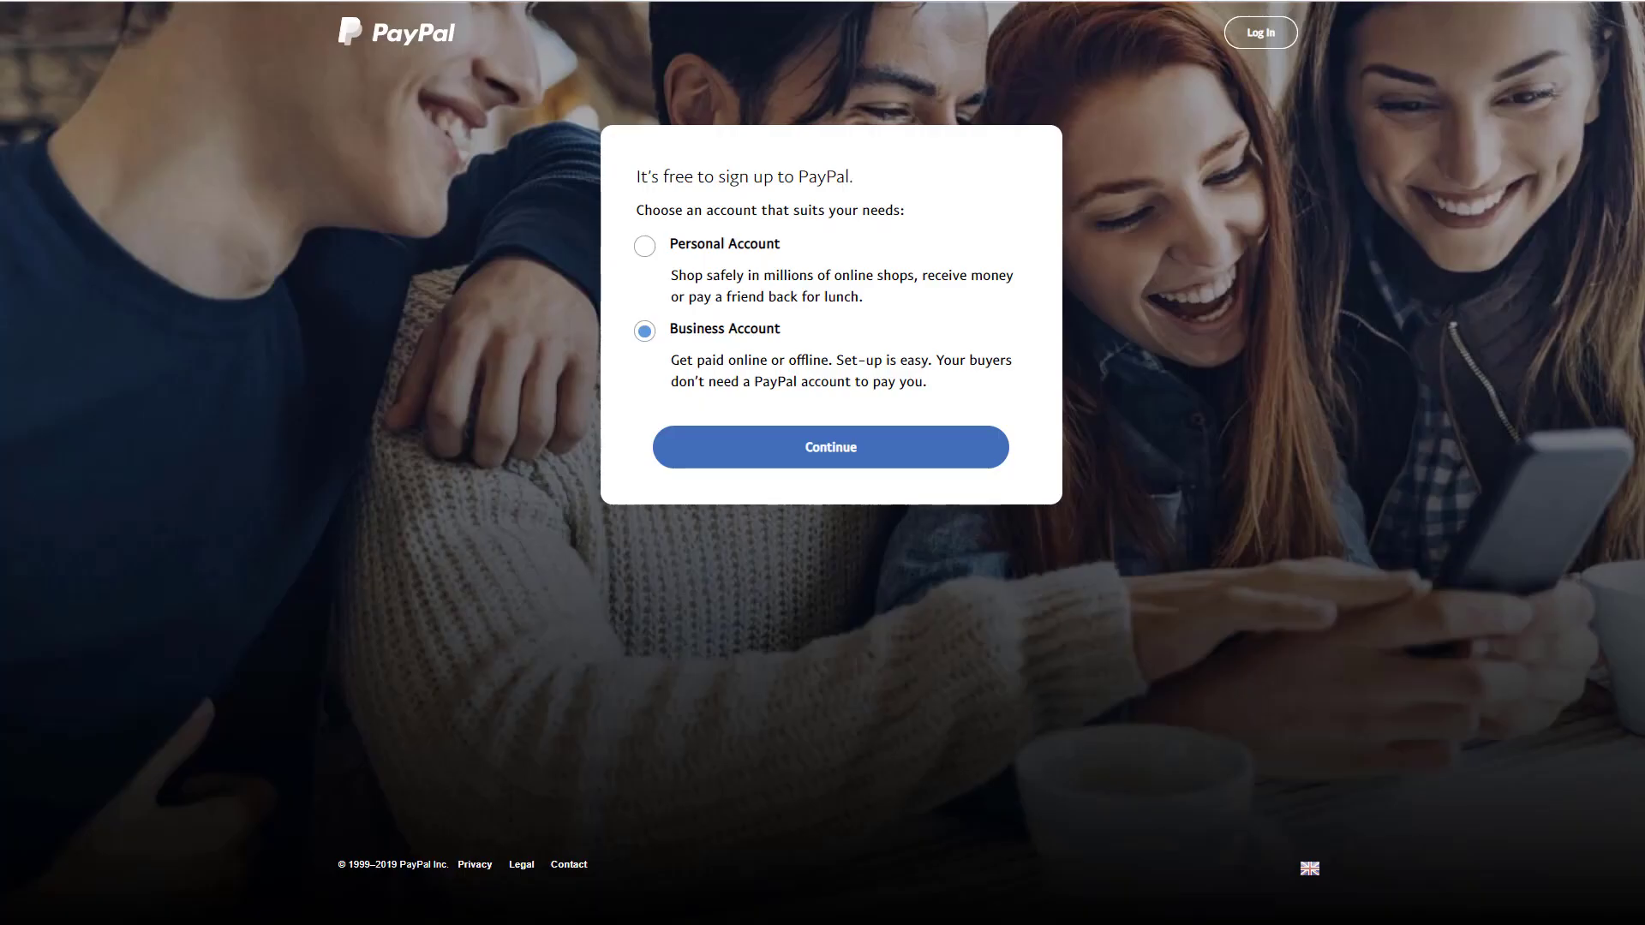
Choose the Business Account type on the PayPal sign-up page
{"action": "left_click", "coordinate": [645, 246]}
{"action": "left_click", "coordinate": [645, 331]}
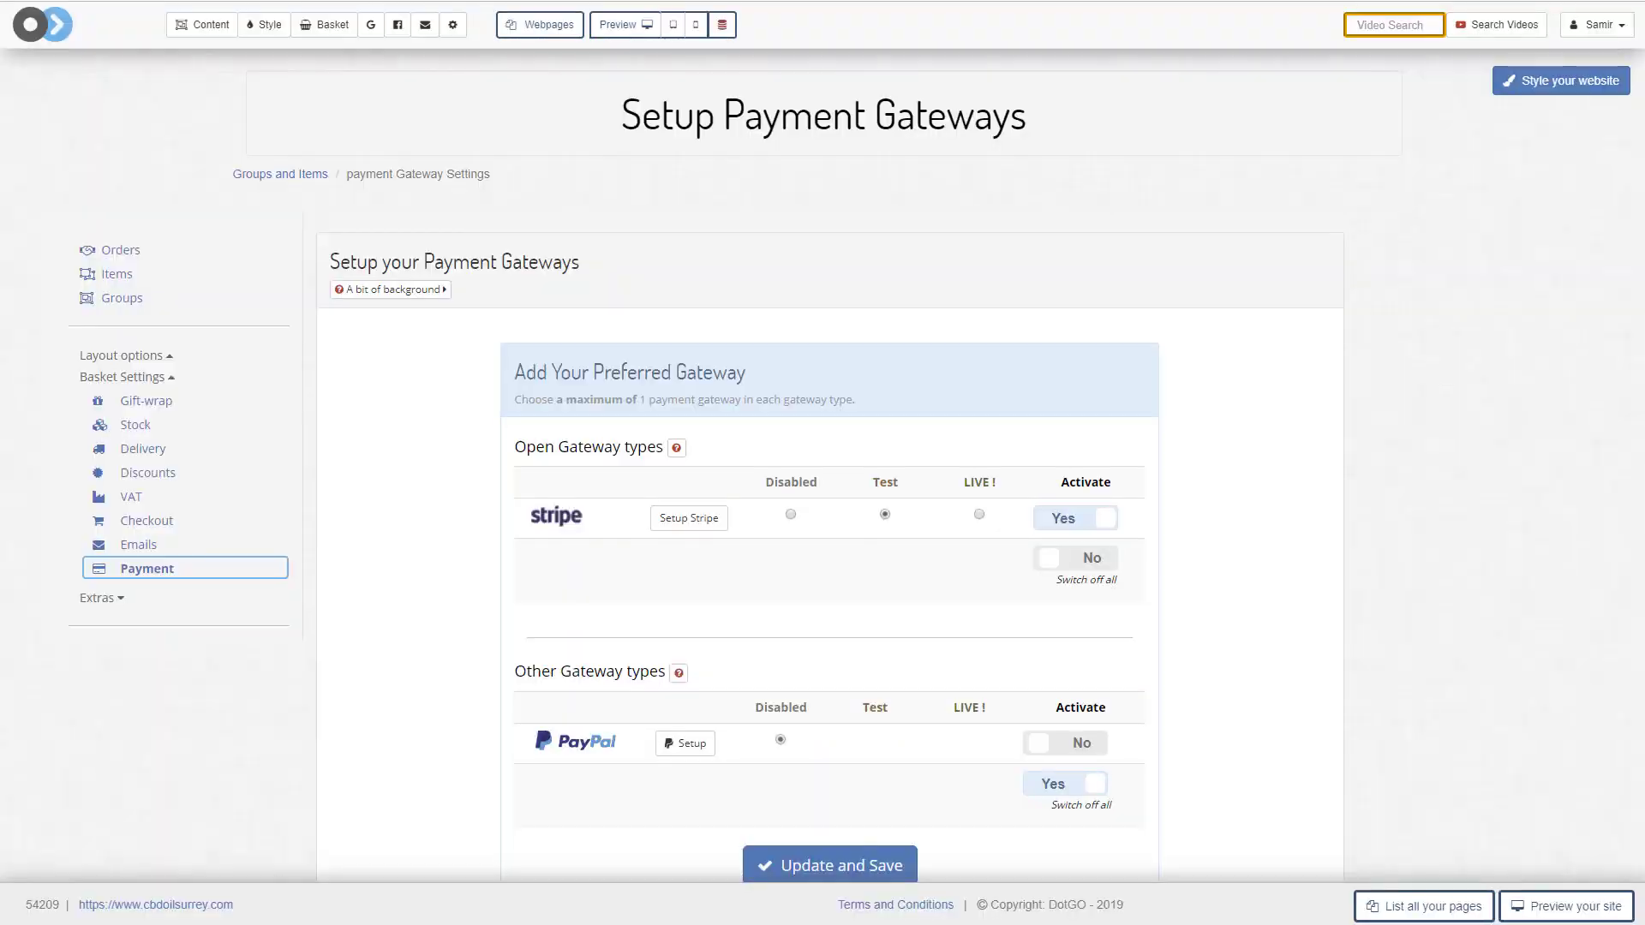
Switch to the DotGO website editor and open the basket's payment gateway settings
{"action": "left_click", "coordinate": [138, 576]}
{"action": "left_click", "coordinate": [342, 32]}
{"action": "left_click", "coordinate": [342, 159]}
{"action": "left_click", "coordinate": [949, 631]}
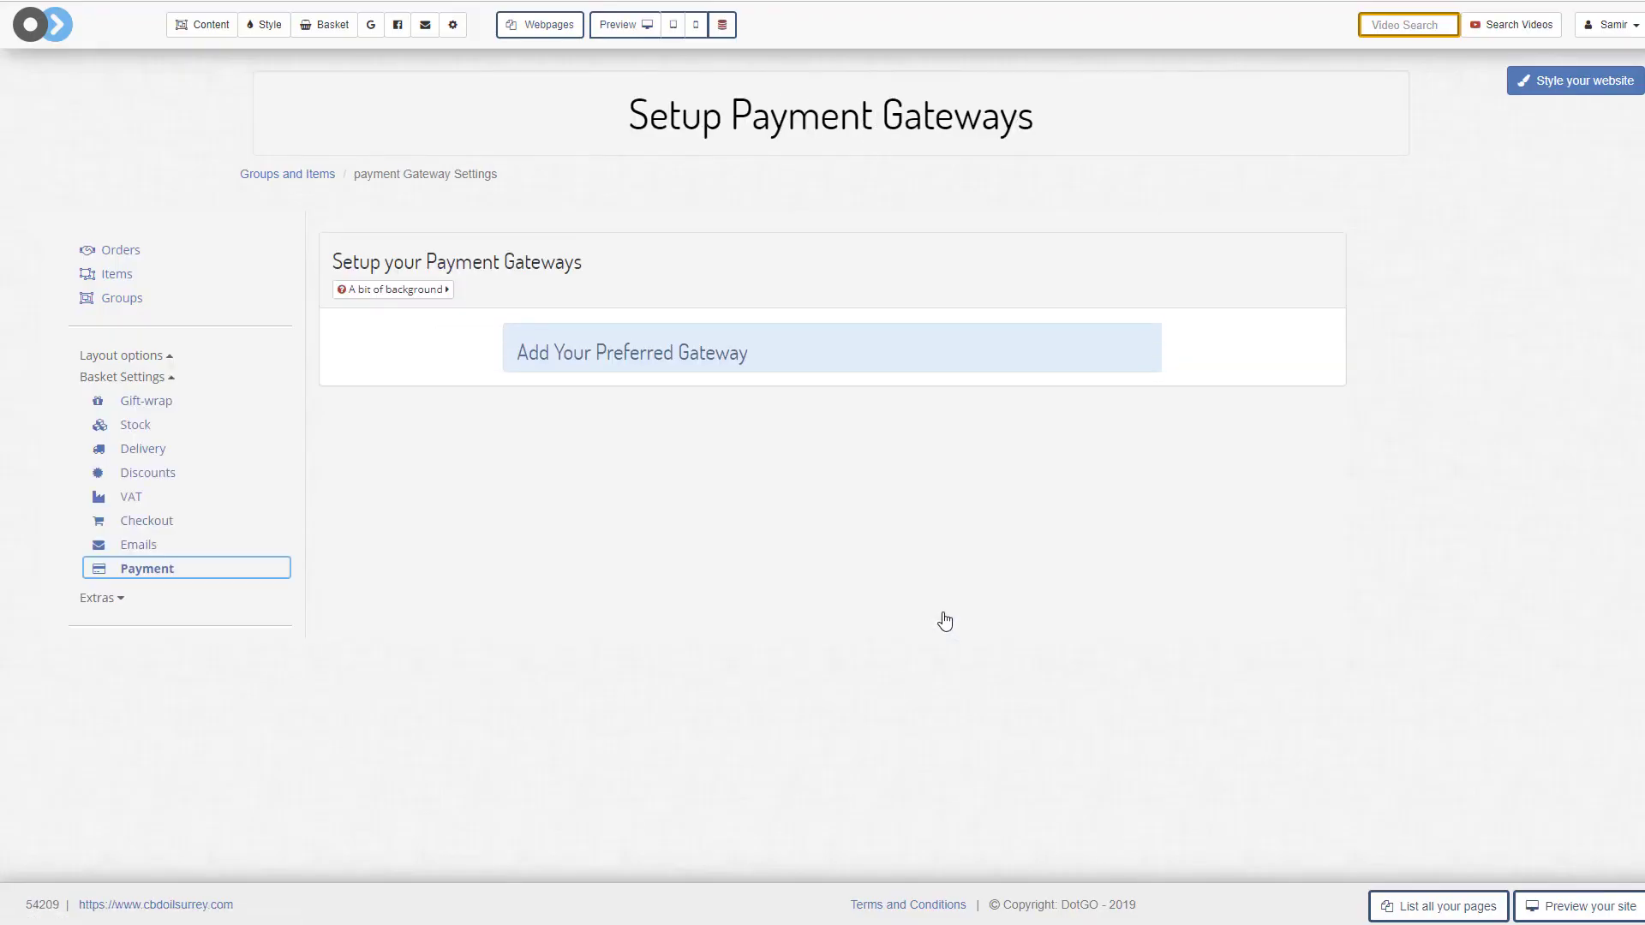
Open the setup page for the PayPal gateway and follow its link for getting the PayPal account details
{"action": "scroll", "coordinate": [786, 598], "scroll_direction": "down", "scroll_amount": 1}
{"action": "scroll", "coordinate": [787, 598], "scroll_direction": "down", "scroll_amount": 1}
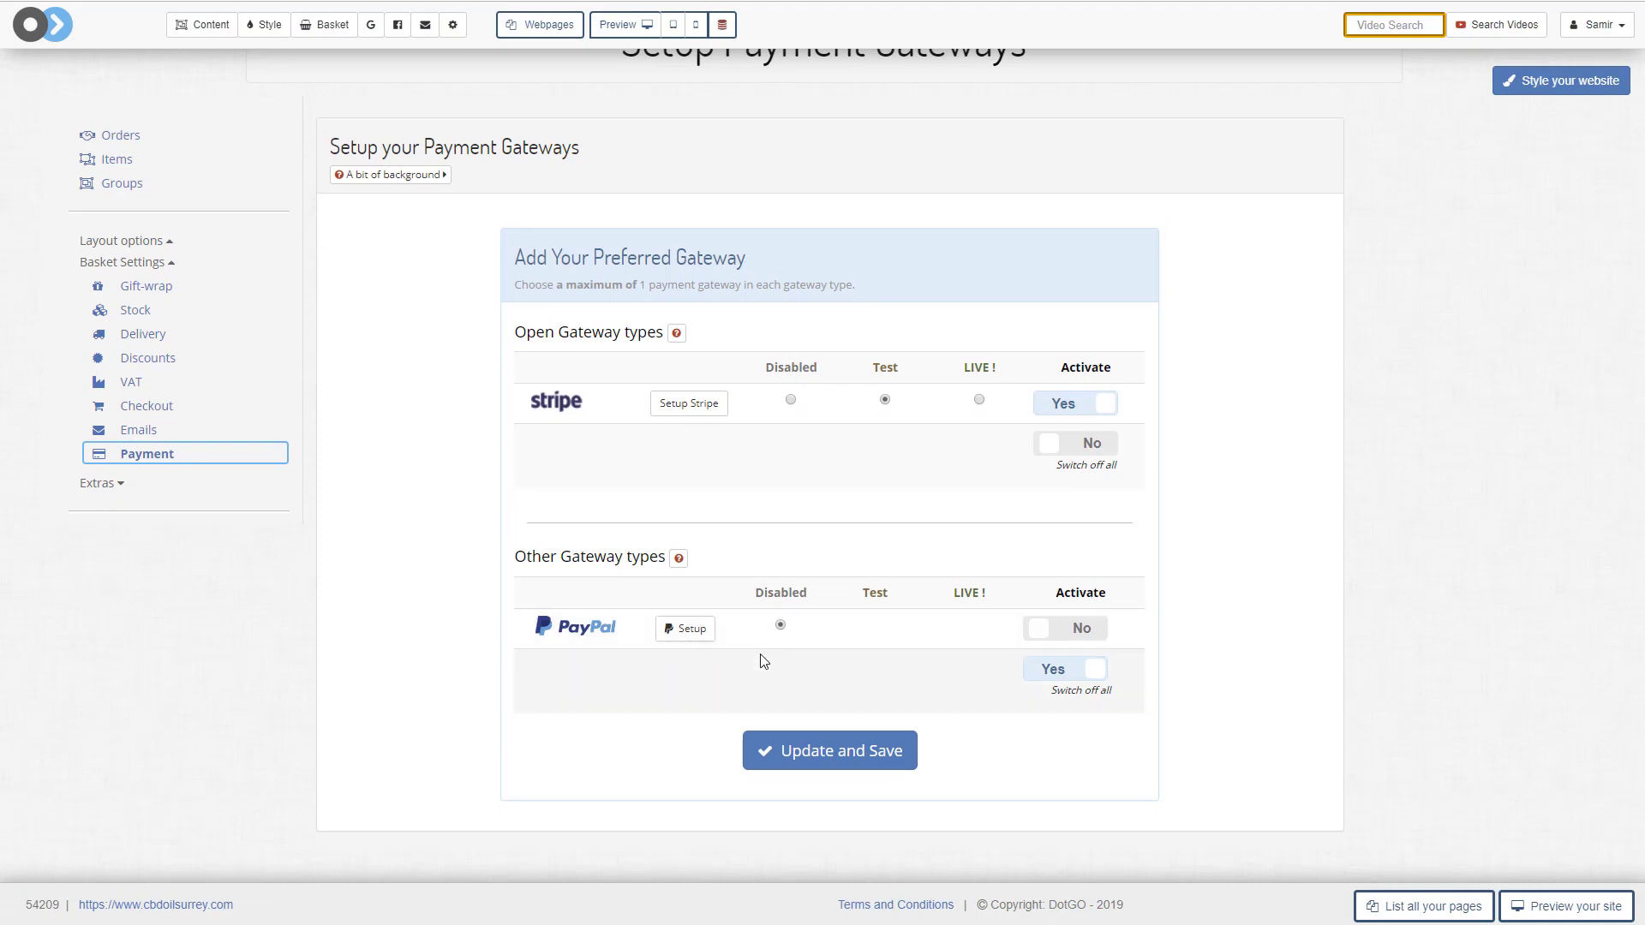
{"action": "left_click", "coordinate": [686, 629]}
{"action": "scroll", "coordinate": [686, 636], "scroll_direction": "down", "scroll_amount": 2}
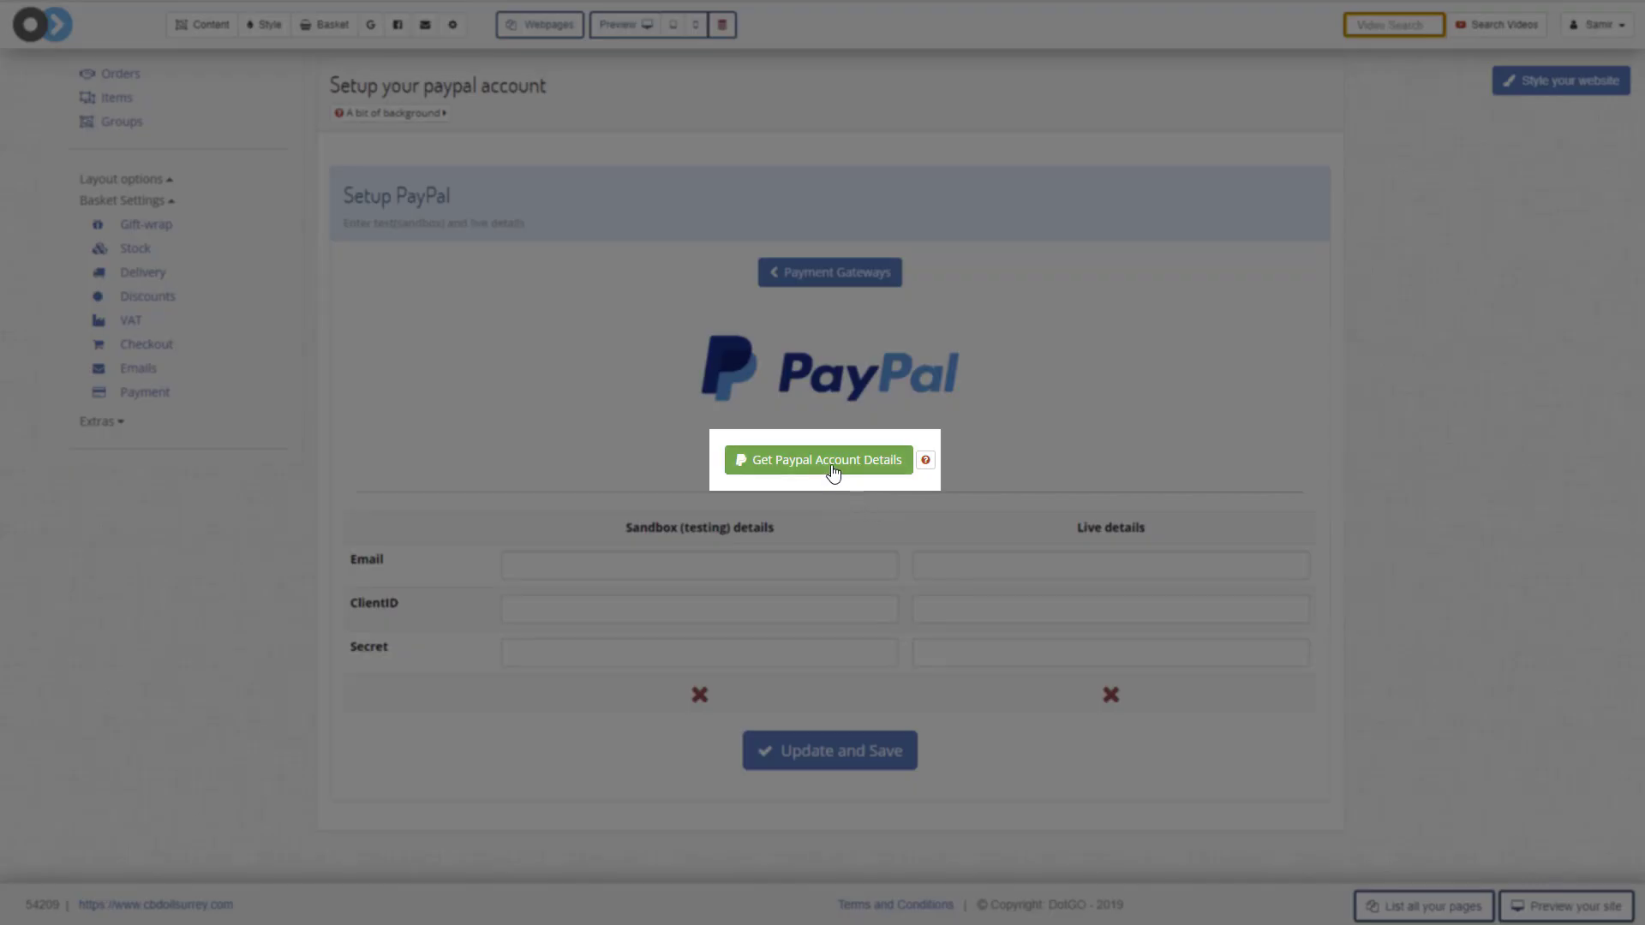
{"action": "left_click", "coordinate": [833, 470]}
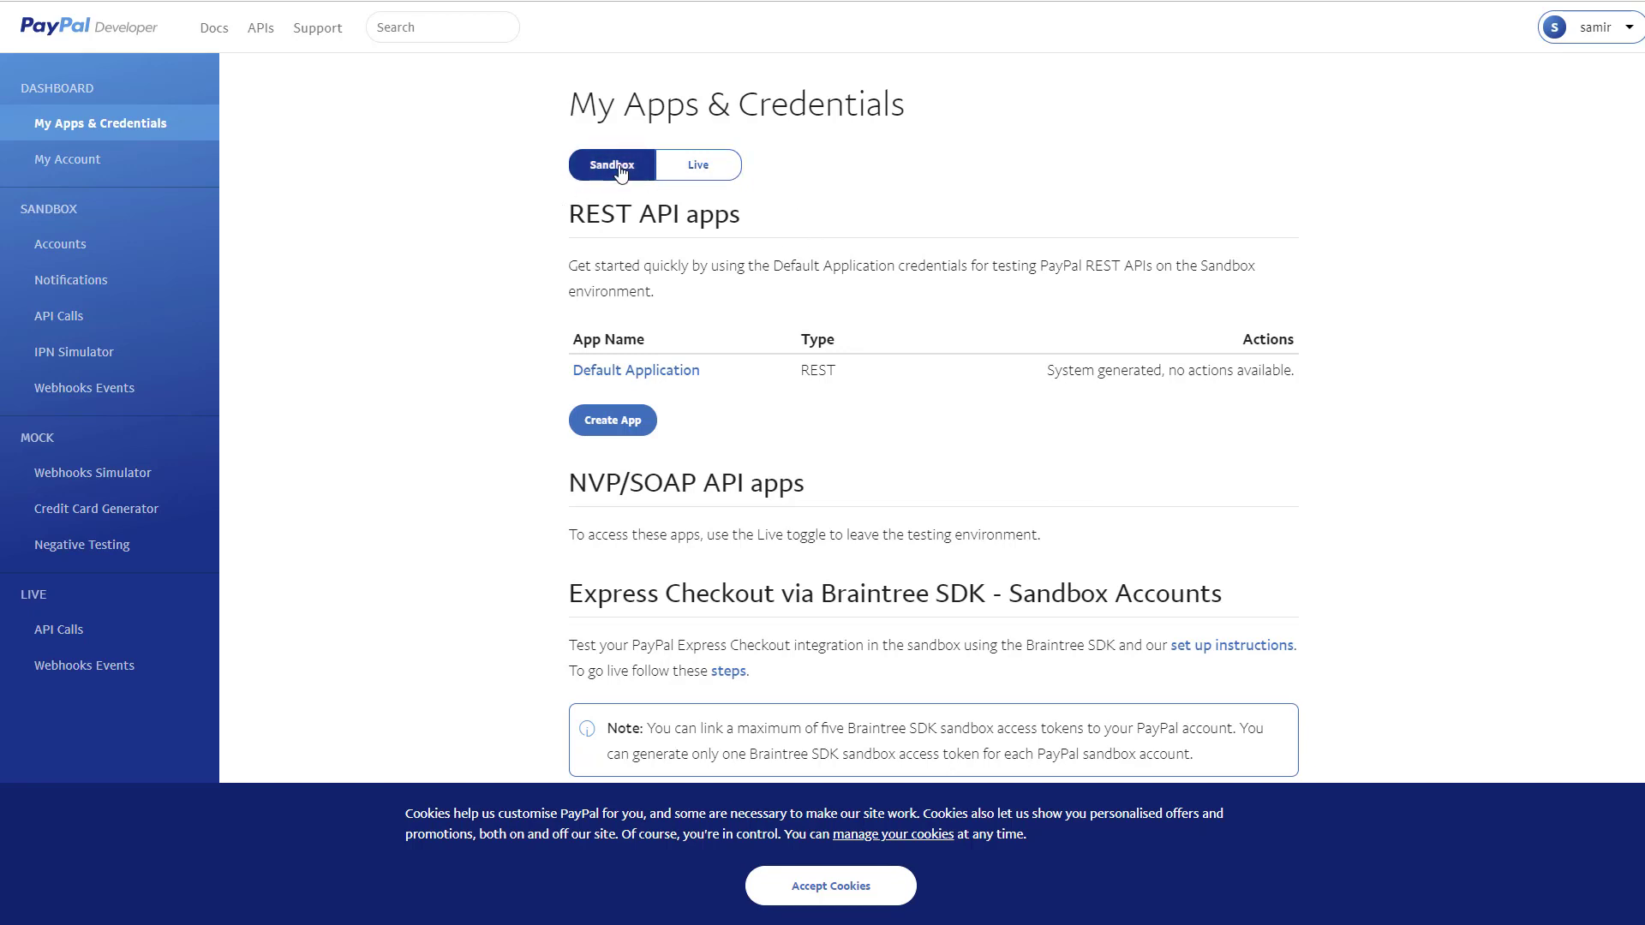
Compare the Sandbox and Live views of the REST API apps, finishing on the Sandbox view
{"action": "left_click", "coordinate": [685, 168]}
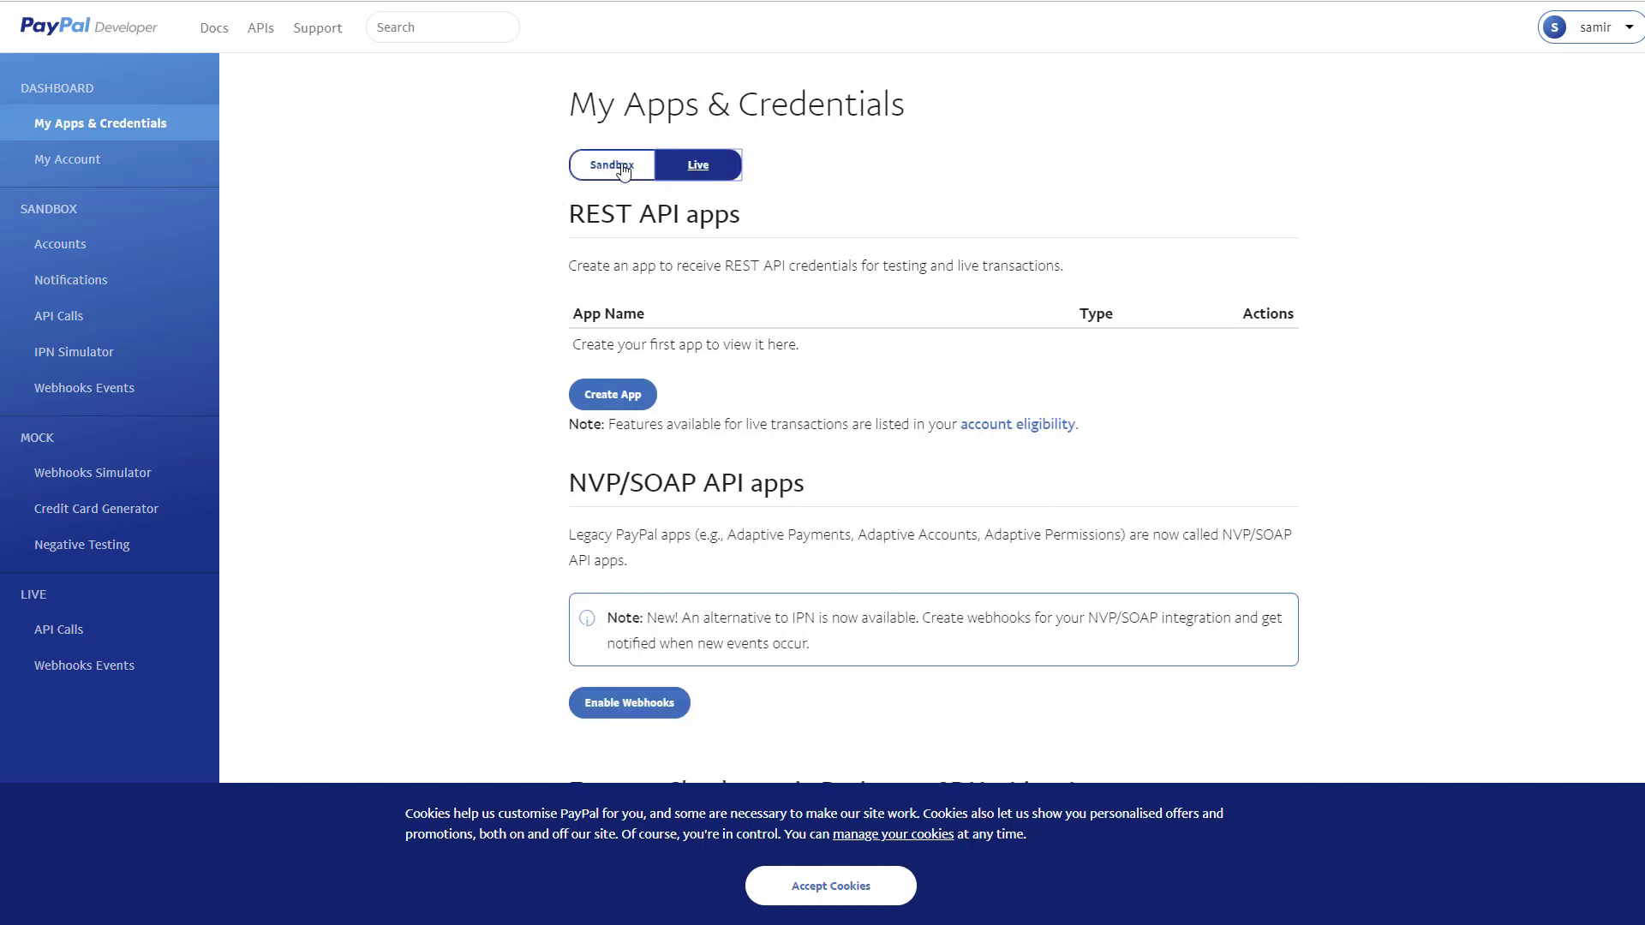
{"action": "left_click", "coordinate": [613, 165]}
{"action": "left_click", "coordinate": [696, 166]}
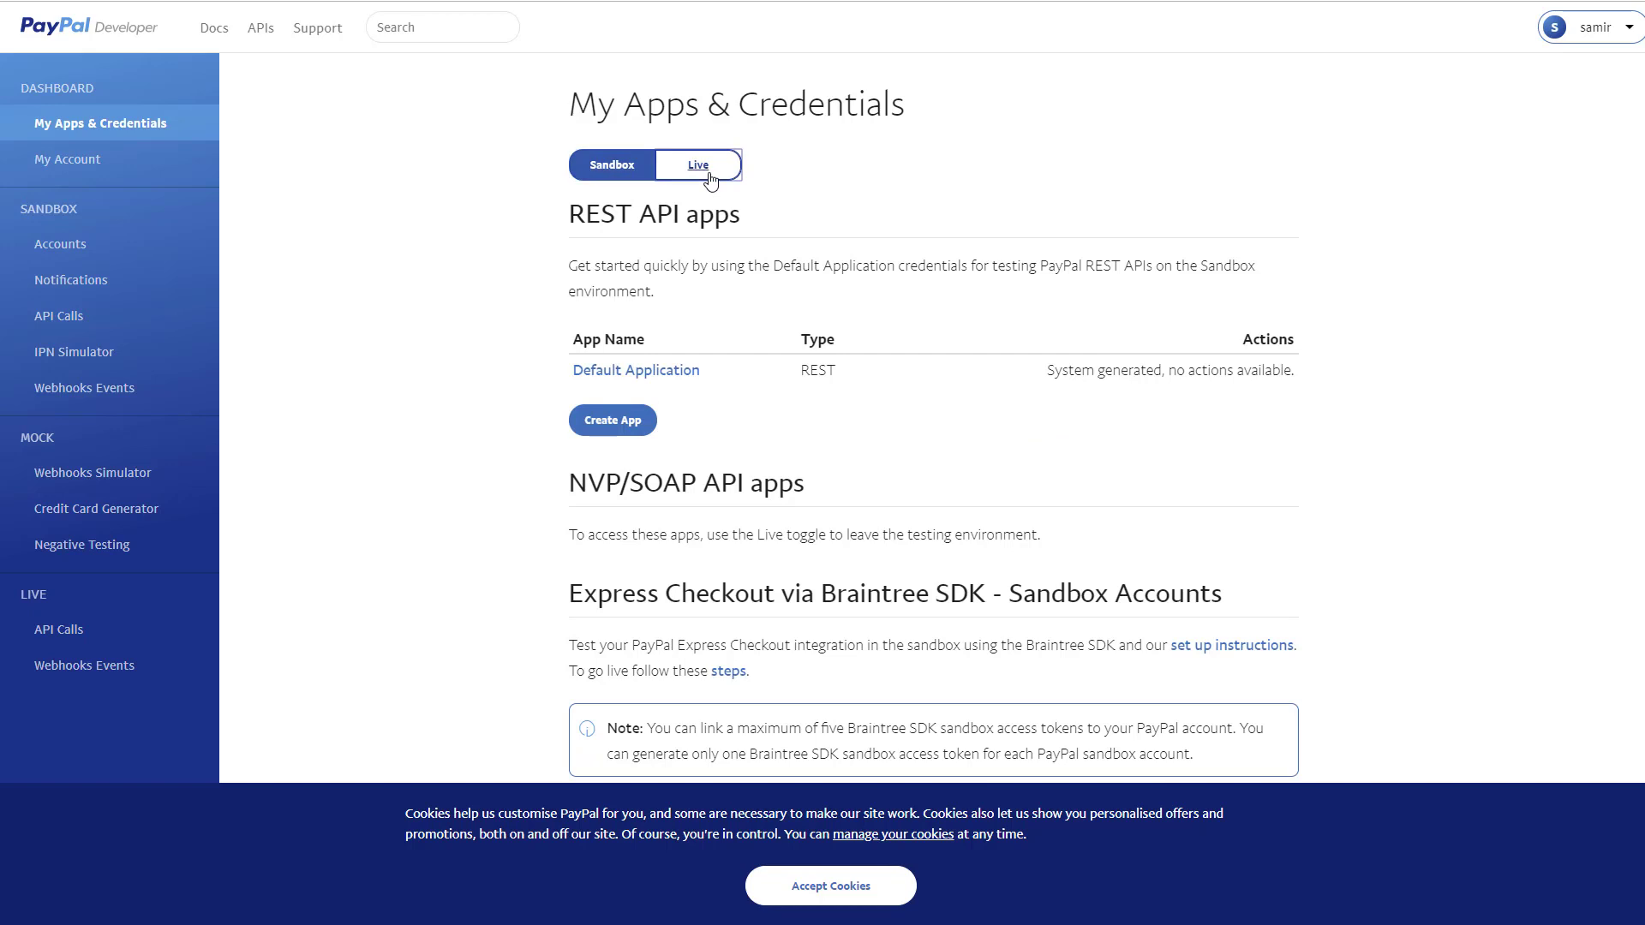
{"action": "left_click", "coordinate": [614, 167]}
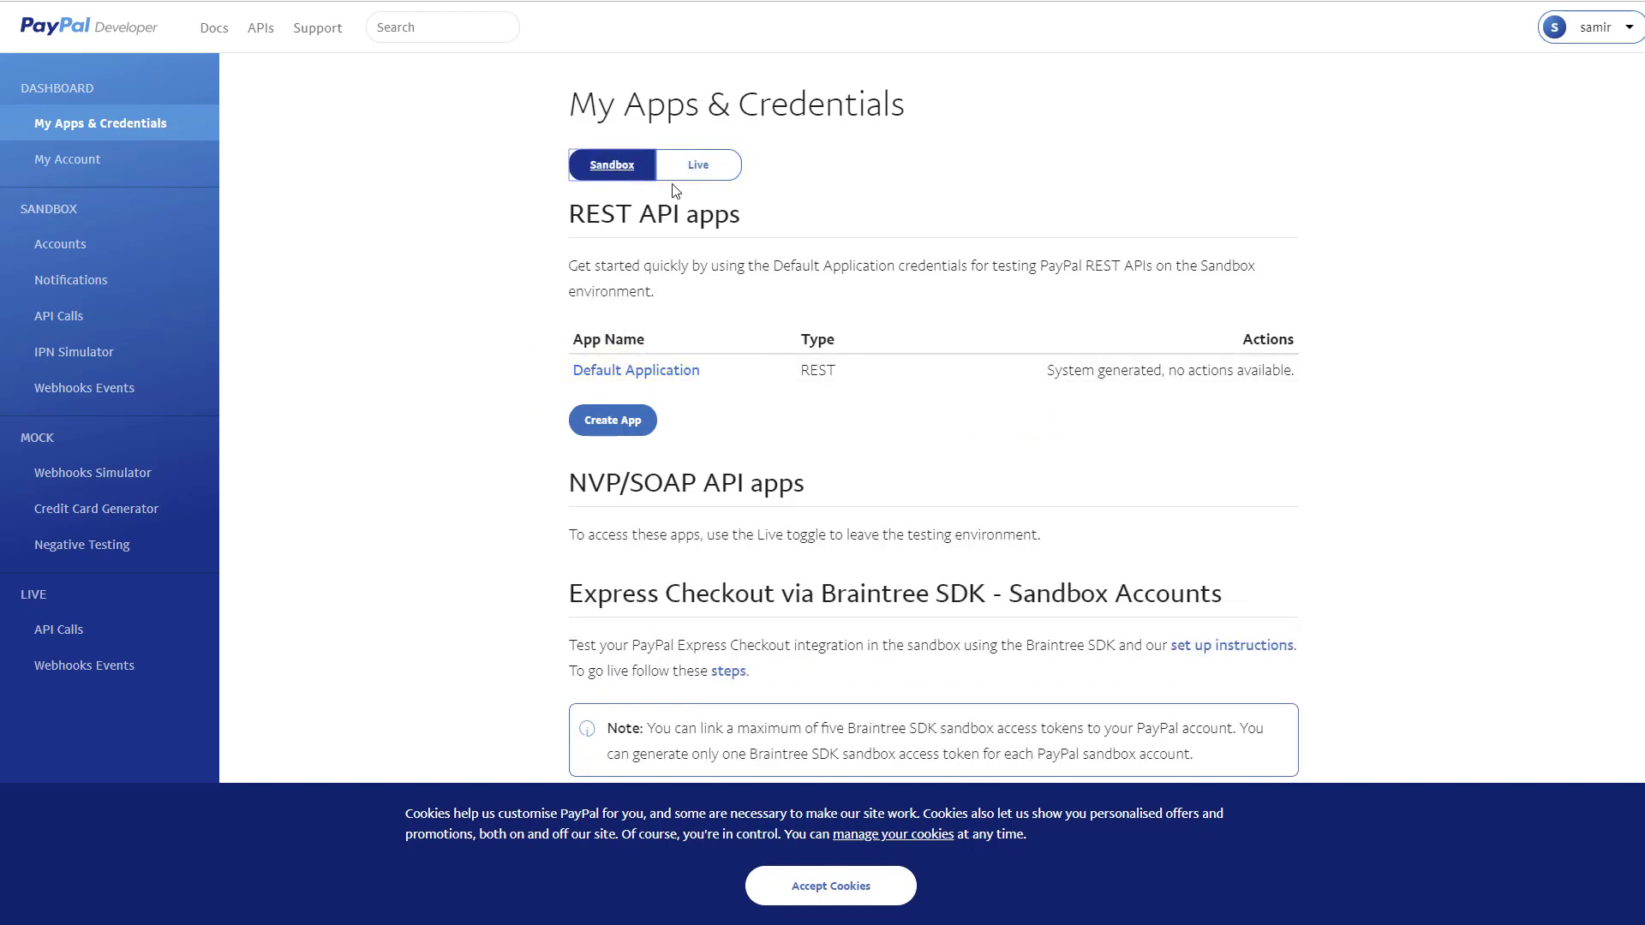
{"action": "left_click", "coordinate": [691, 168]}
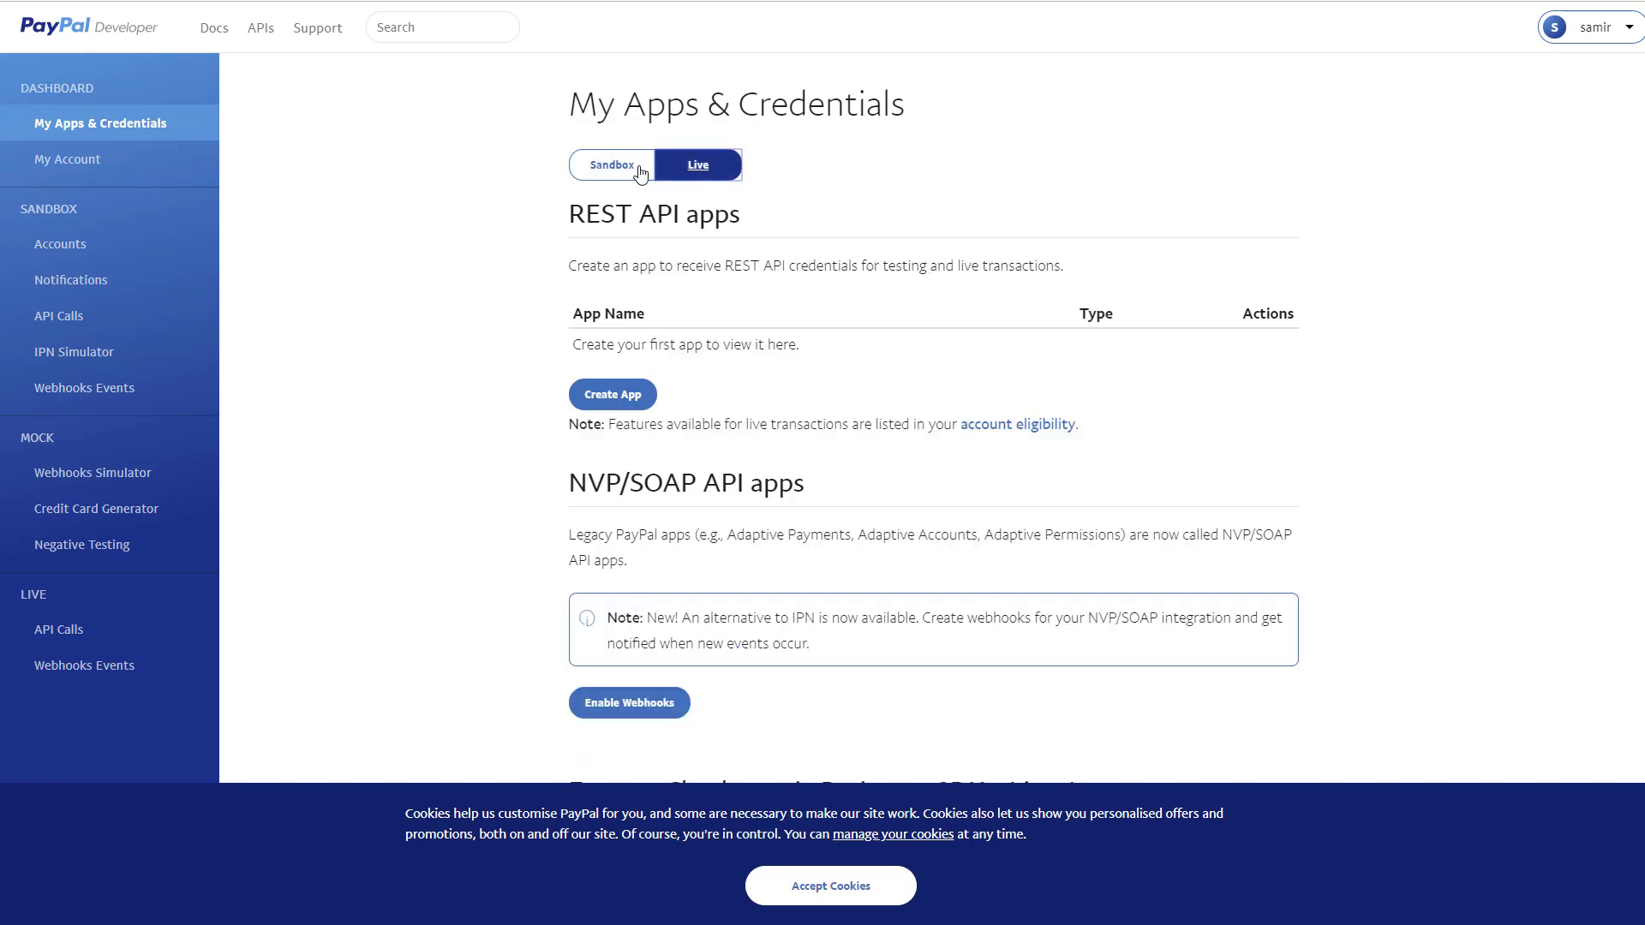
{"action": "left_click", "coordinate": [609, 167]}
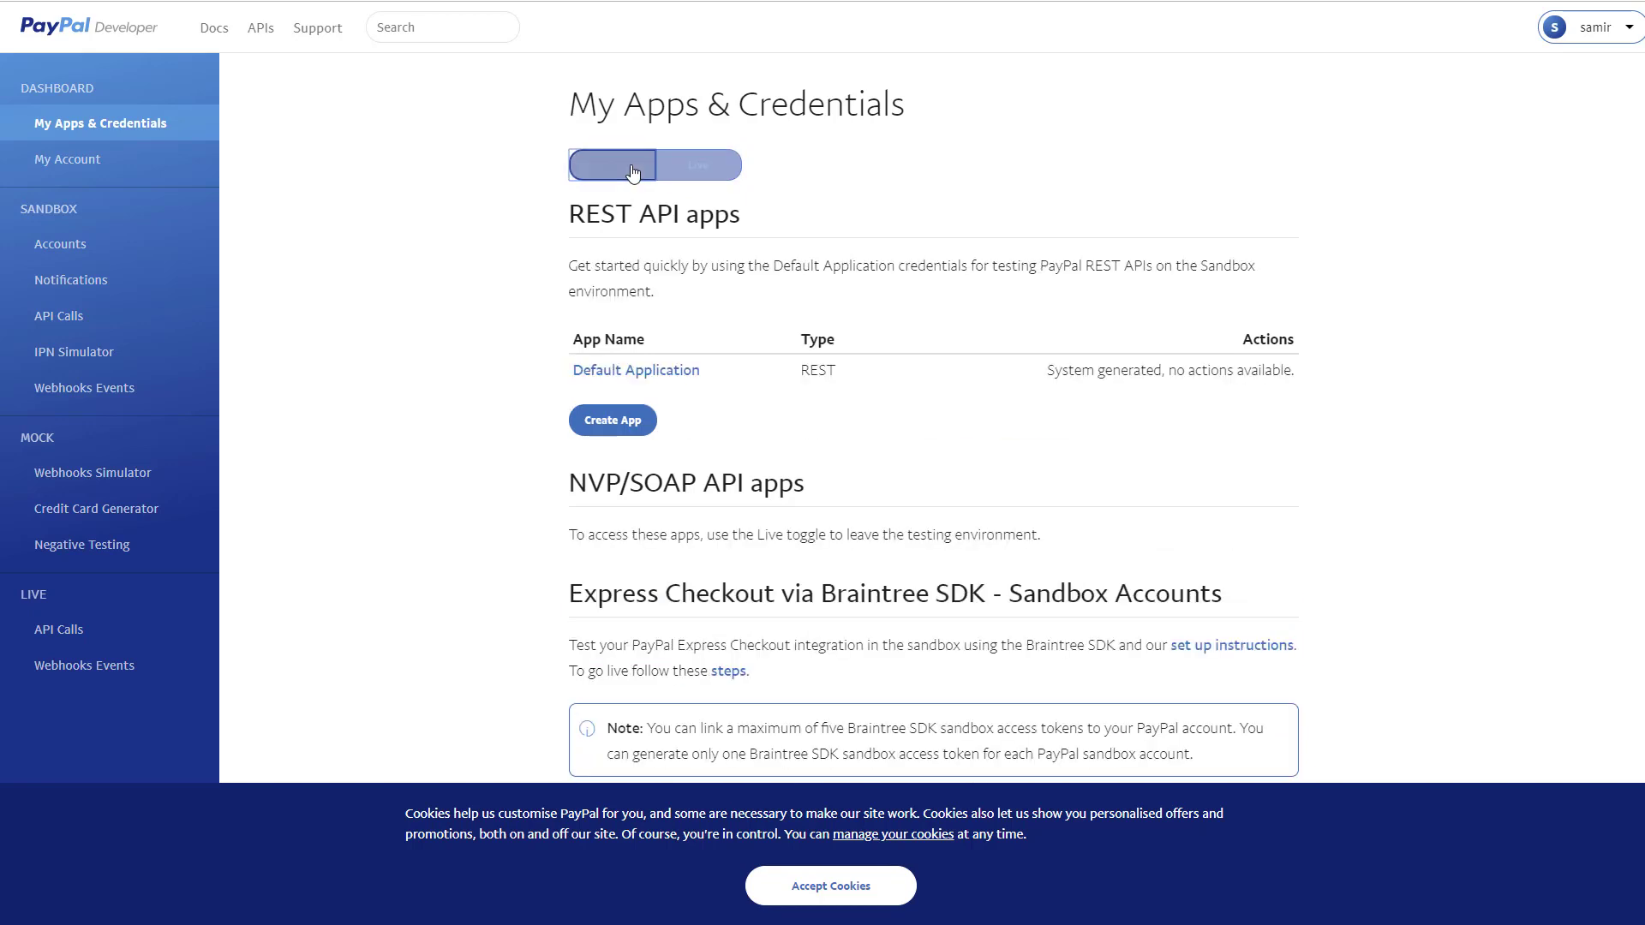
Reveal the Default Application's sandbox secret and compare its credentials with the fields required on the DotGO PayPal setup page
{"action": "left_click", "coordinate": [642, 375]}
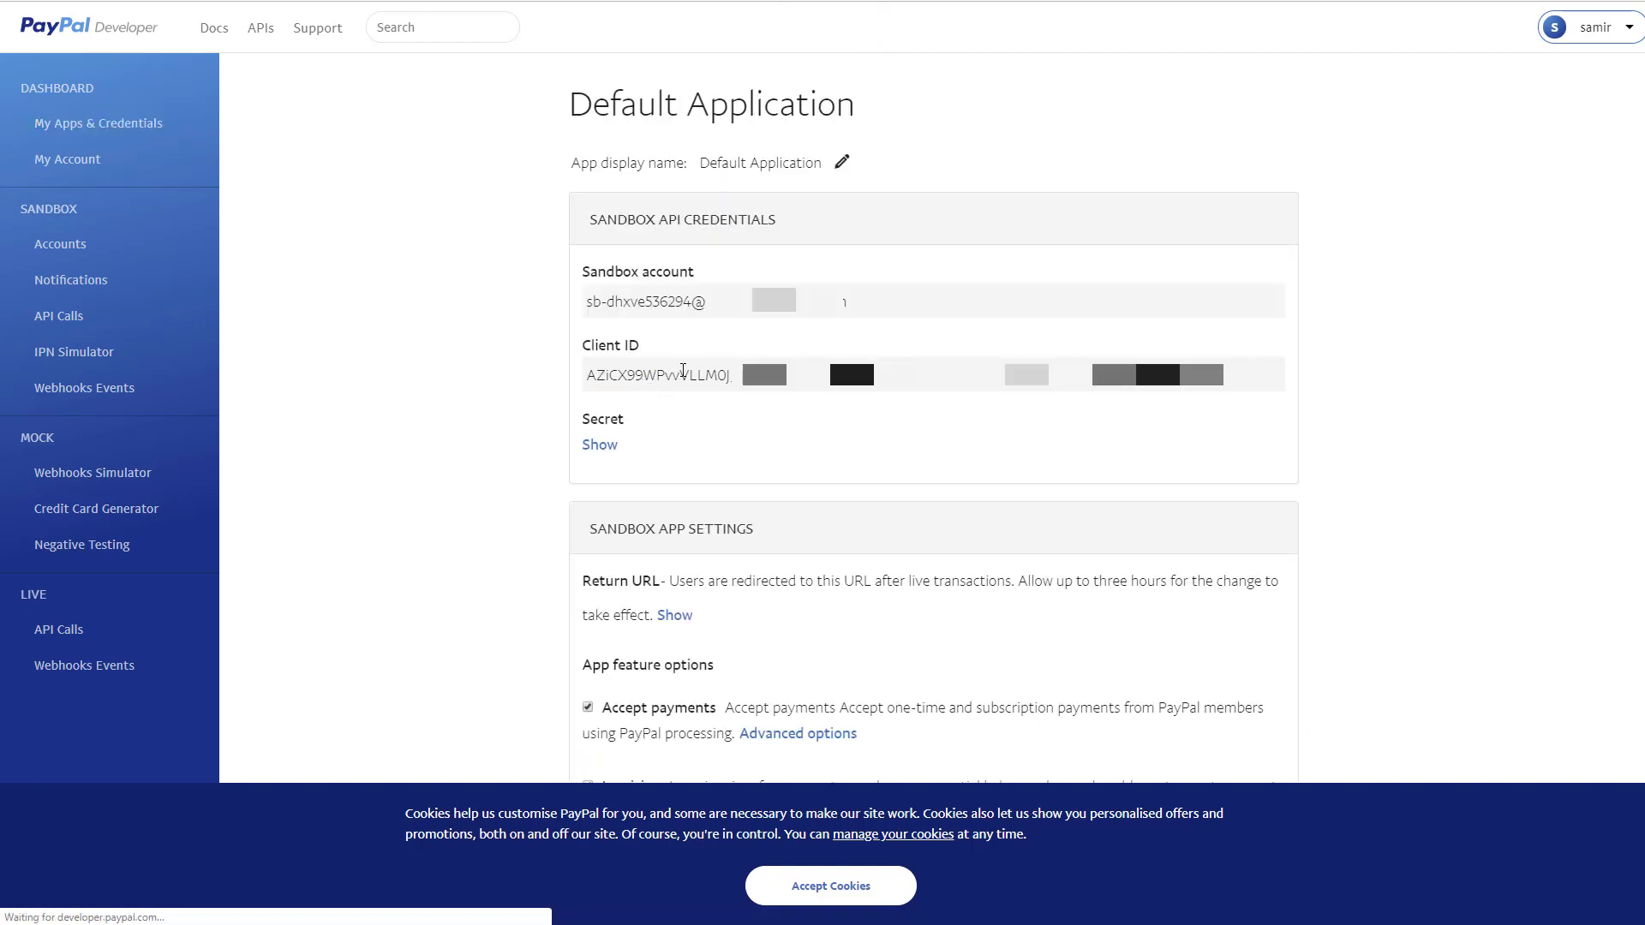
{"action": "left_click", "coordinate": [600, 444]}
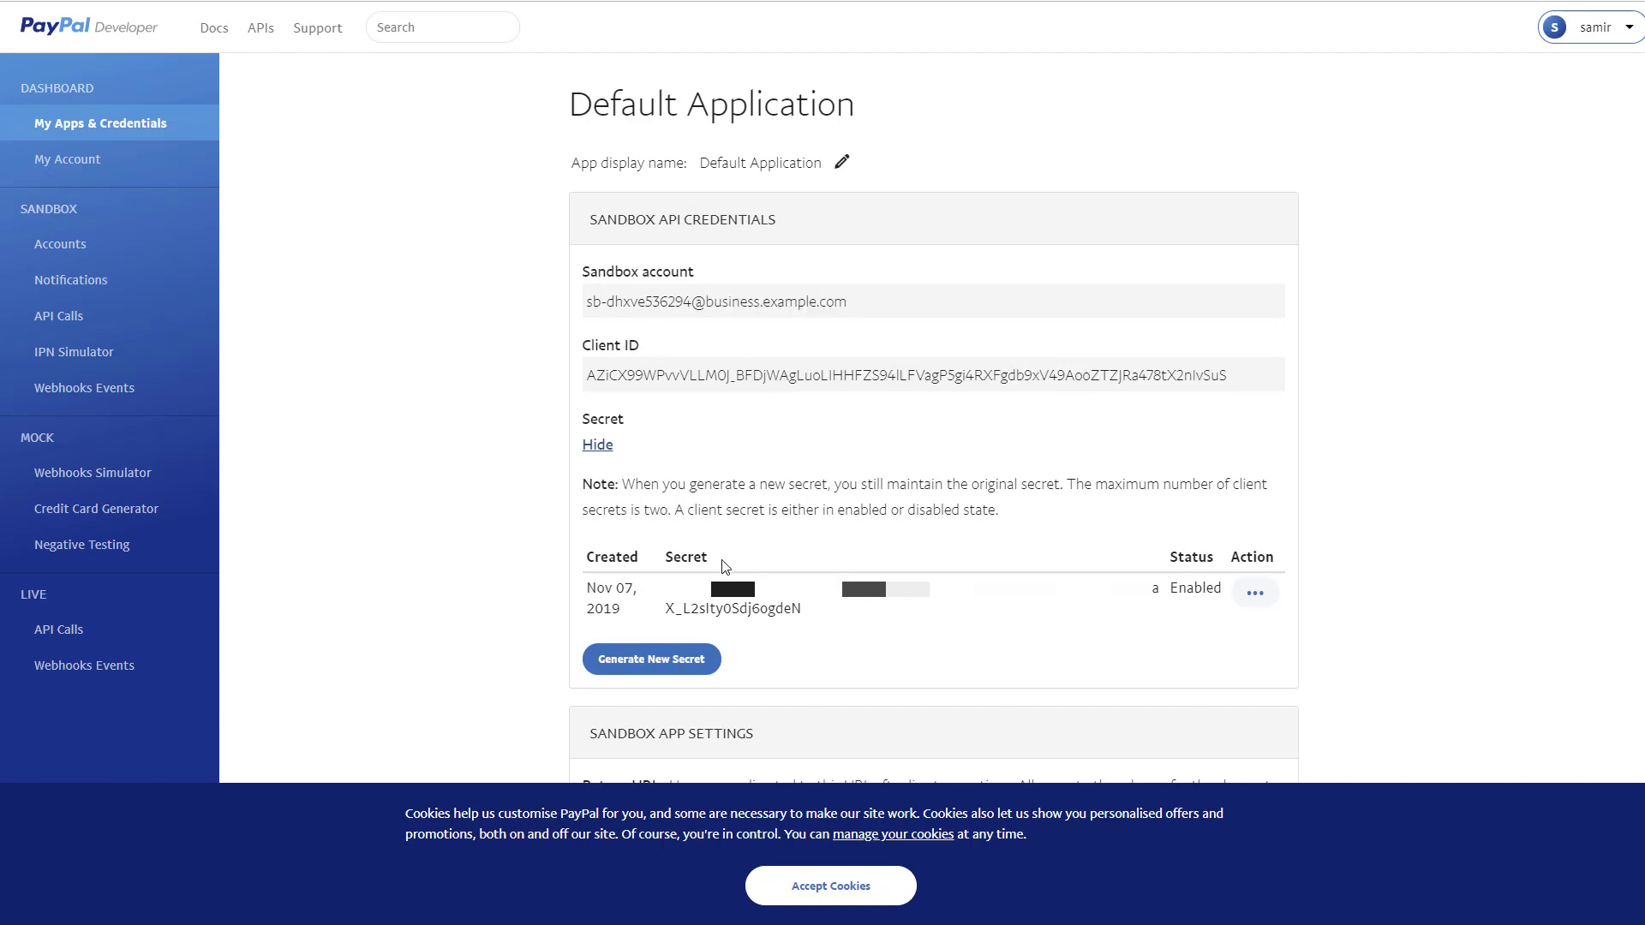
{"action": "key", "text": "ctrl+shift+Tab"}
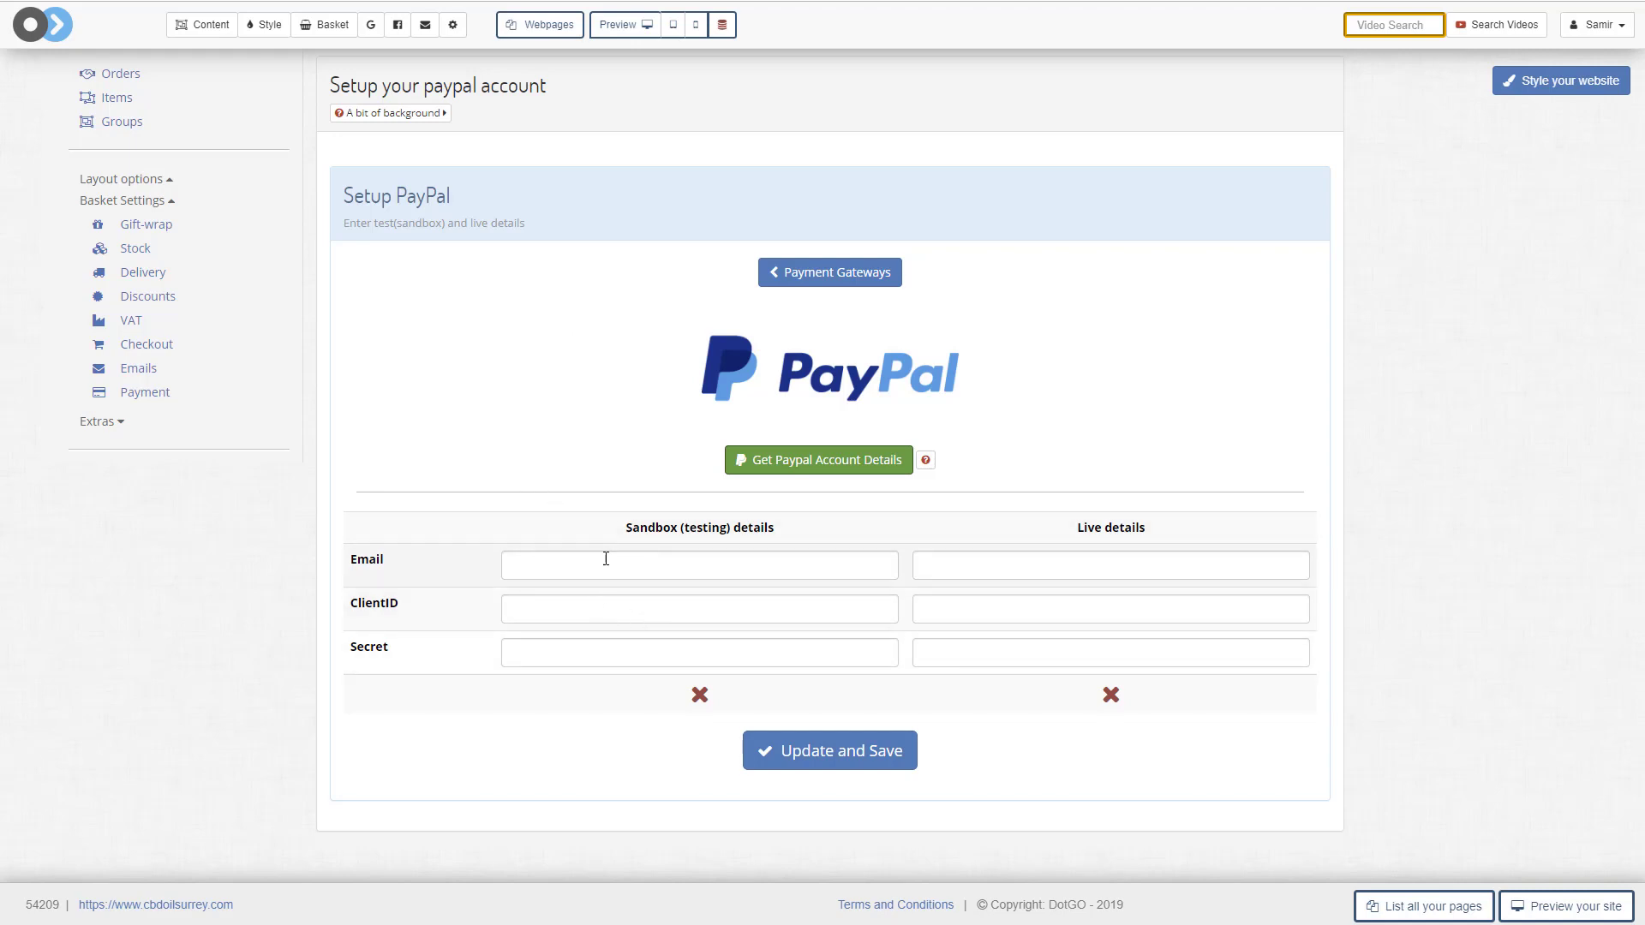
{"action": "key", "text": "ctrl+Tab"}
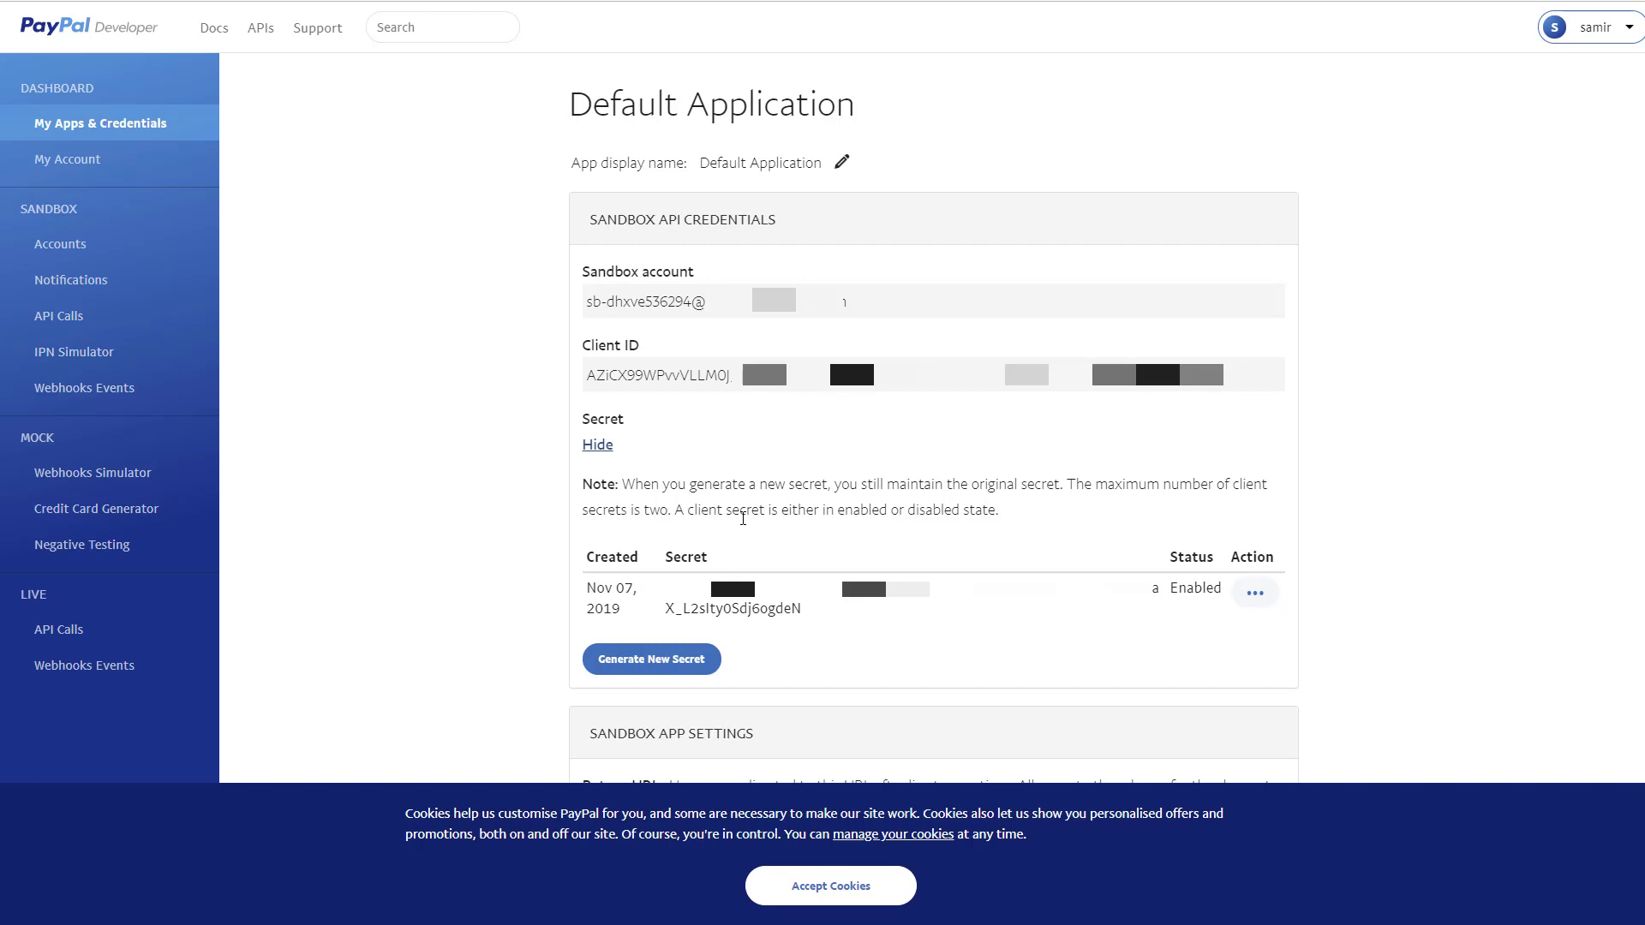
Create a Live REST API app named DotGO from the apps and credentials page
{"action": "key", "text": "alt+Left"}
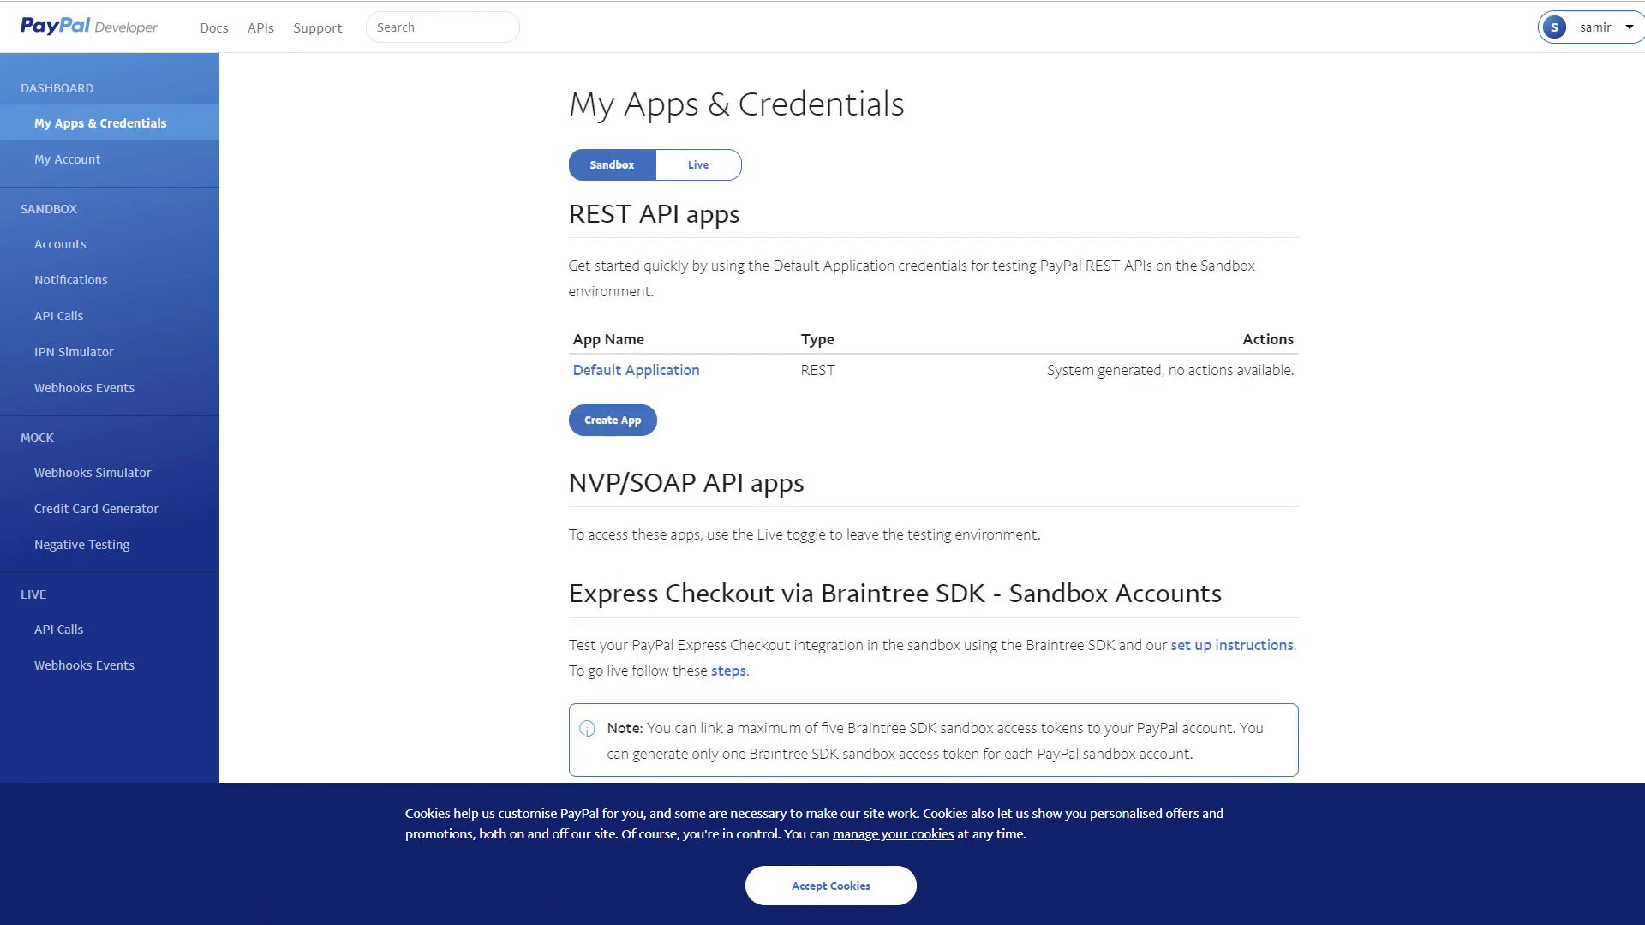
{"action": "left_click", "coordinate": [699, 166]}
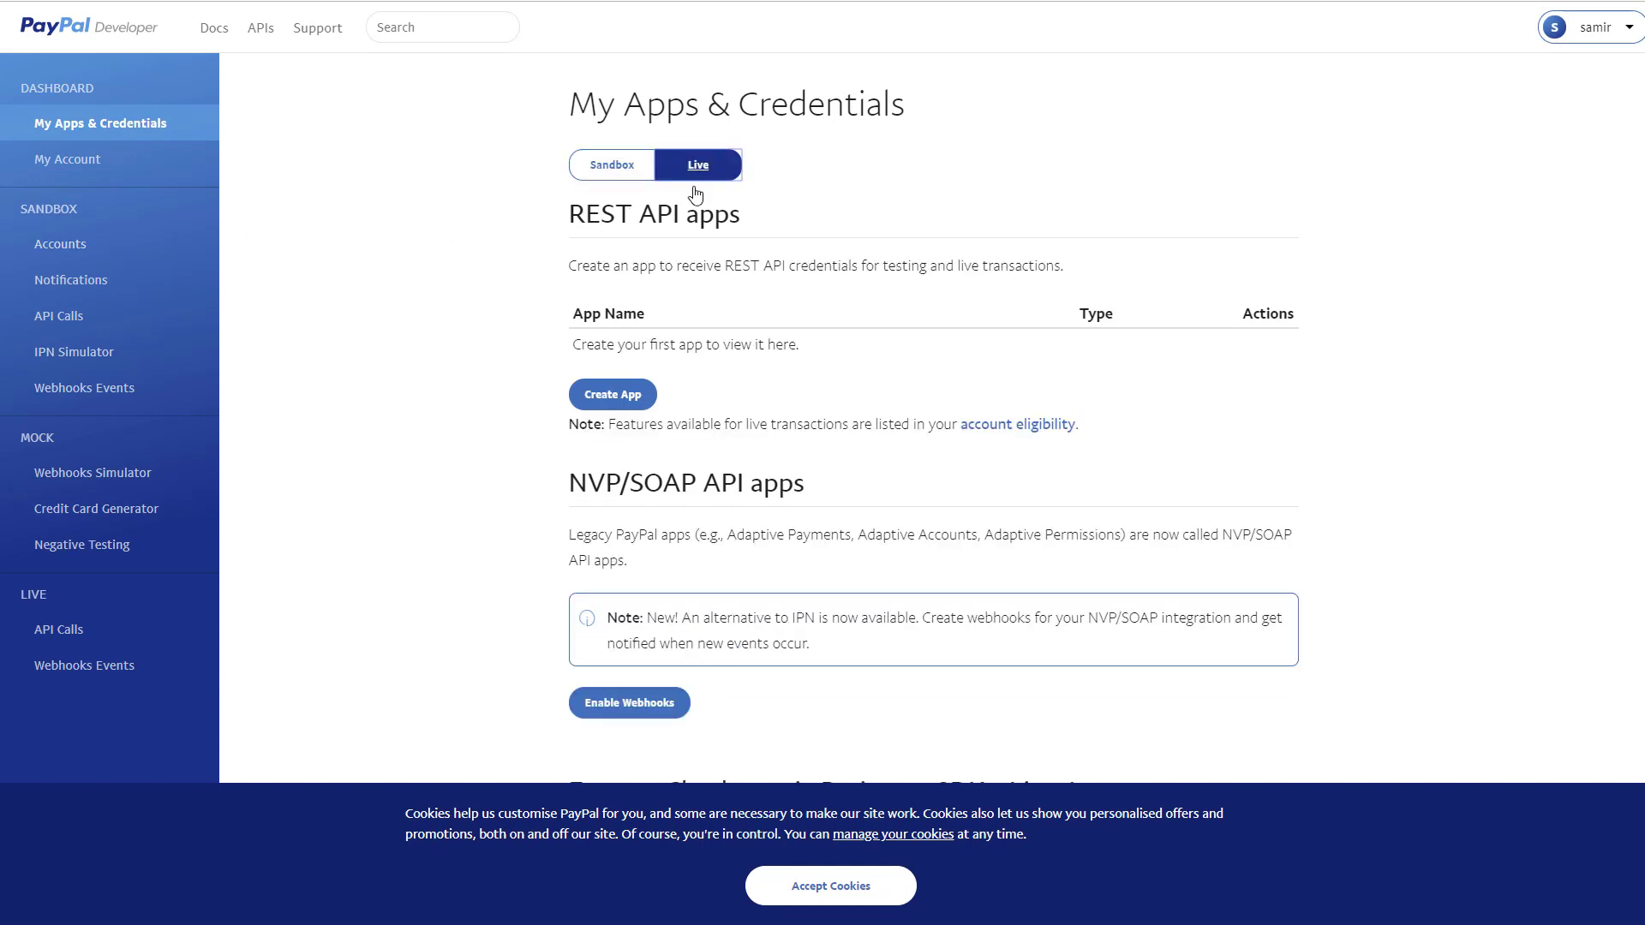
{"action": "left_click", "coordinate": [617, 403]}
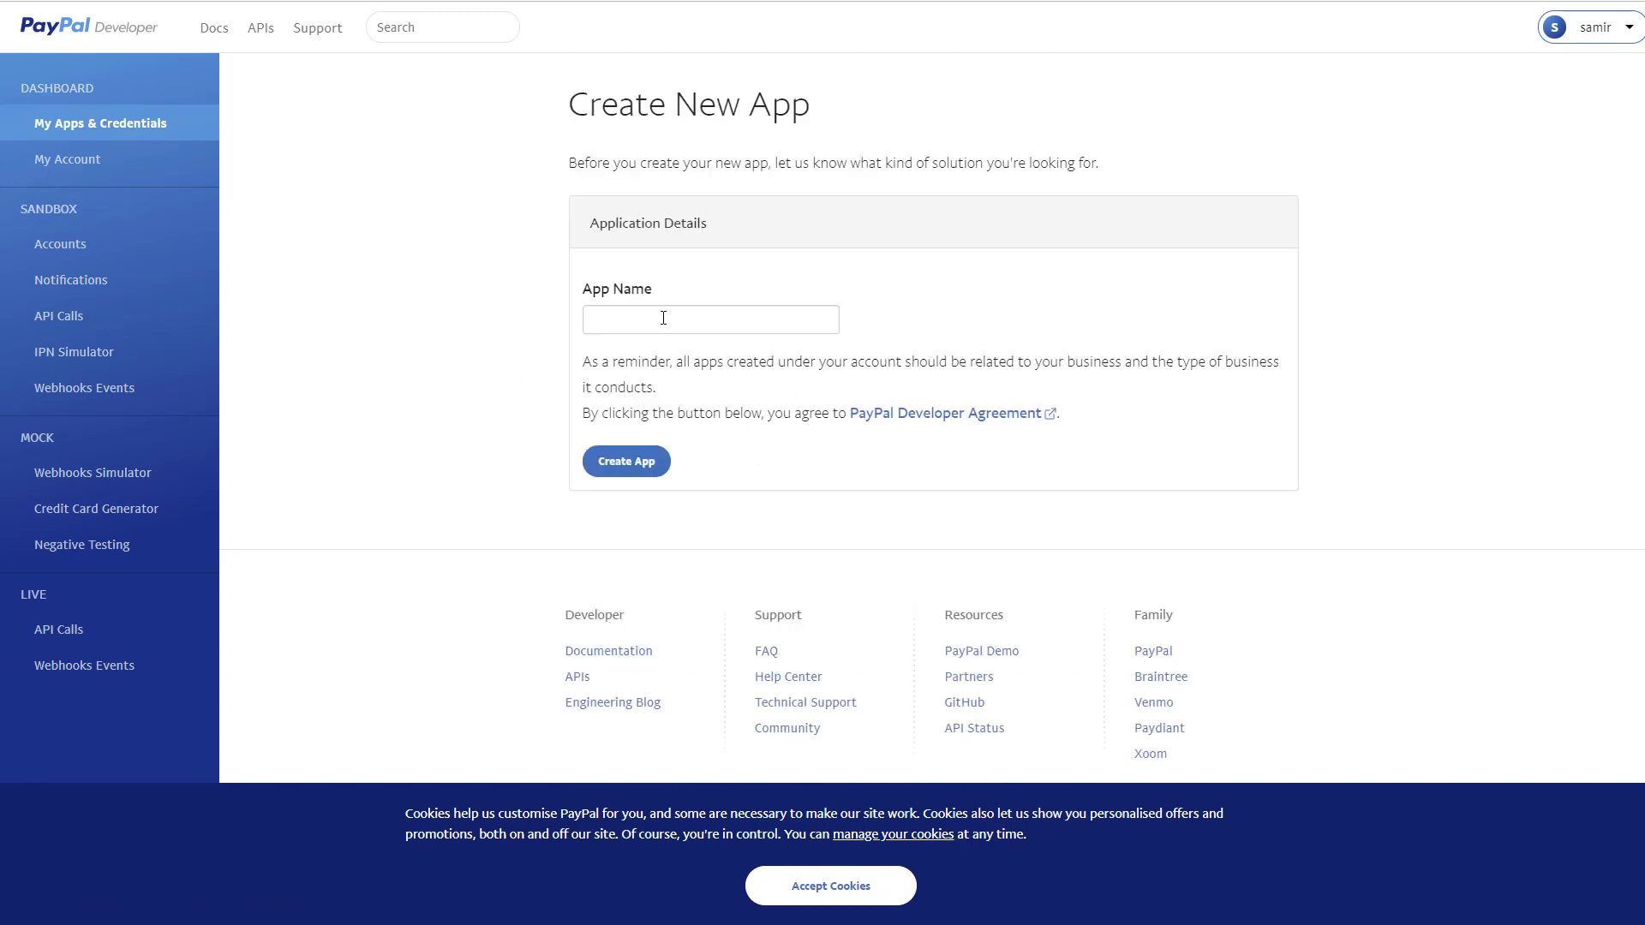
{"action": "left_click", "coordinate": [657, 315]}
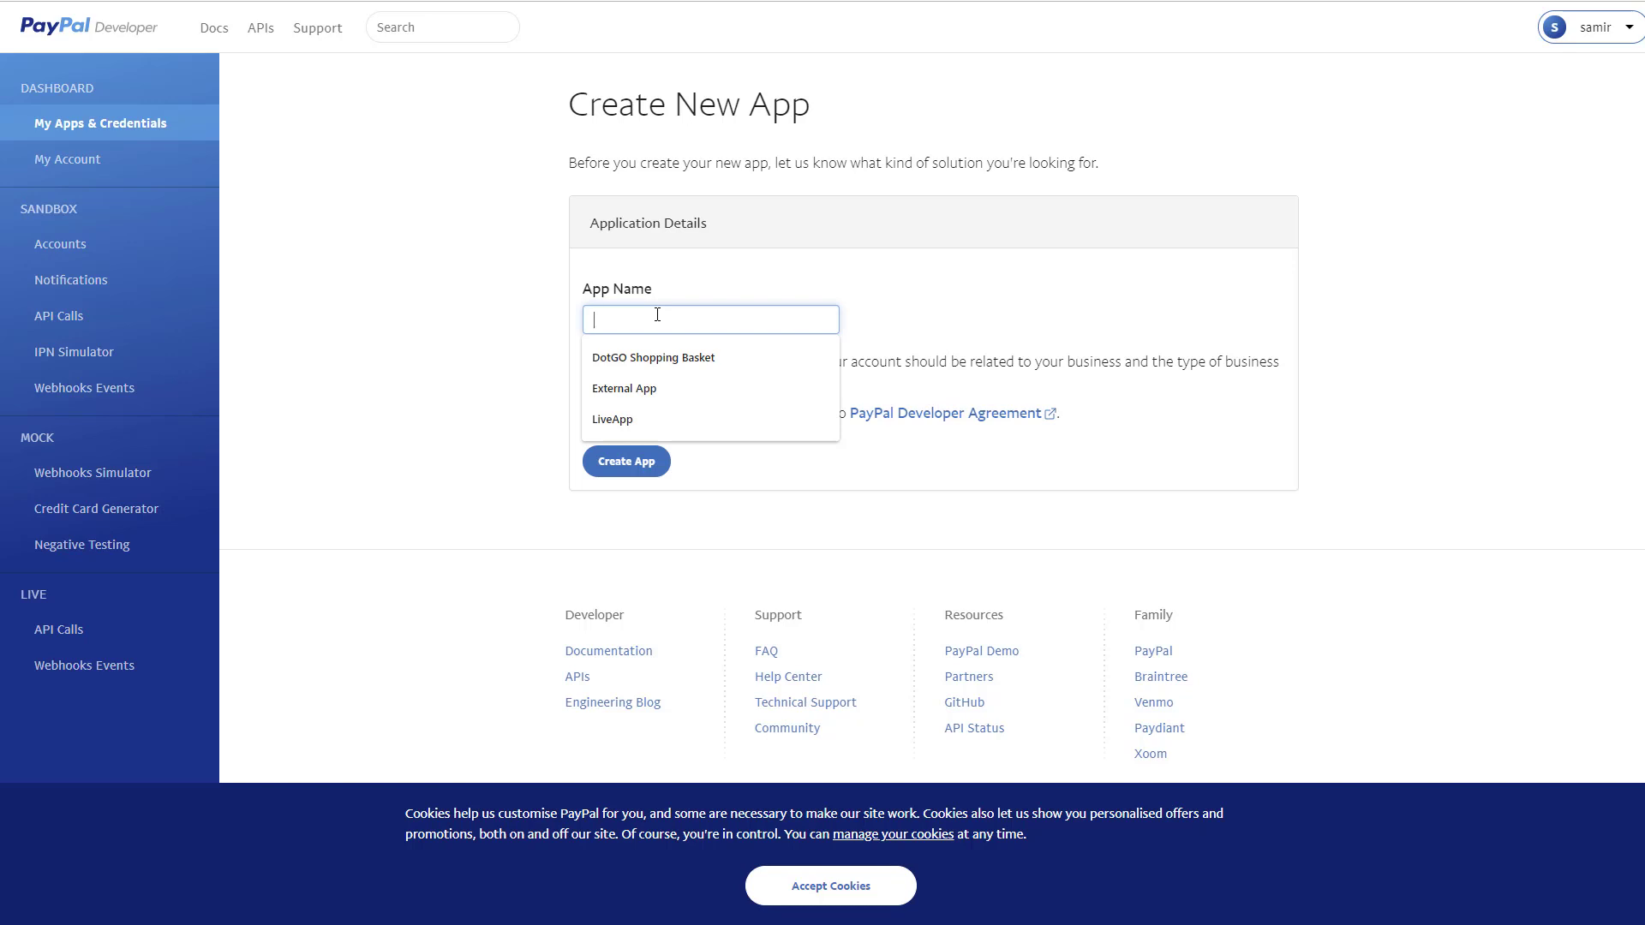
{"action": "type", "text": "DotGO"}
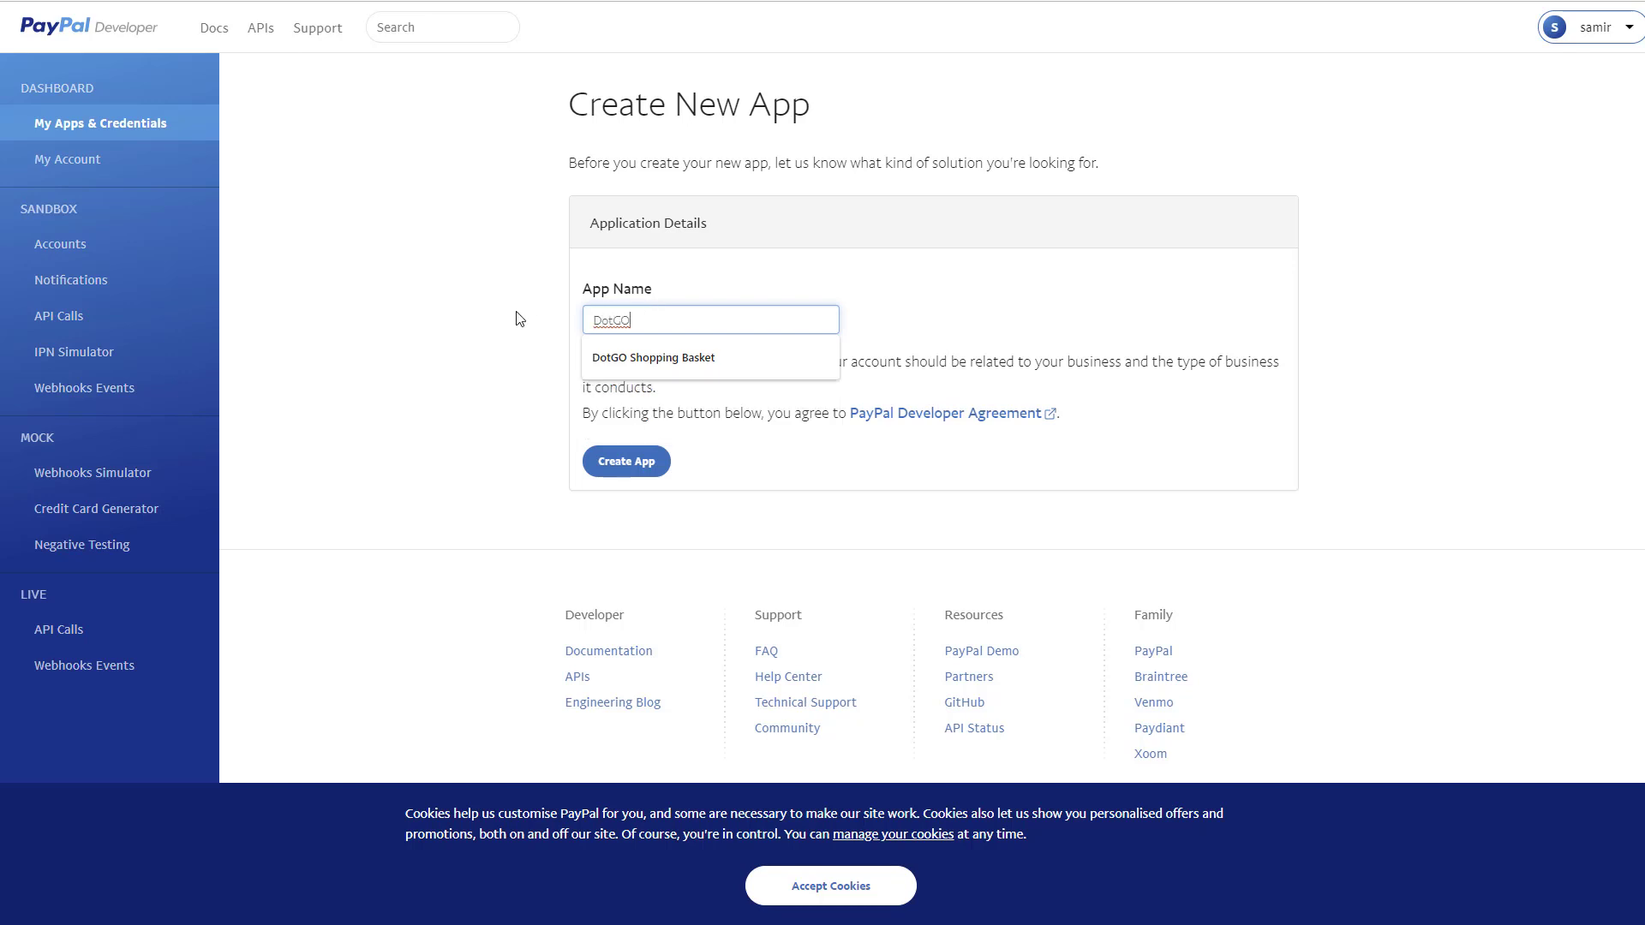
{"action": "left_click", "coordinate": [627, 465]}
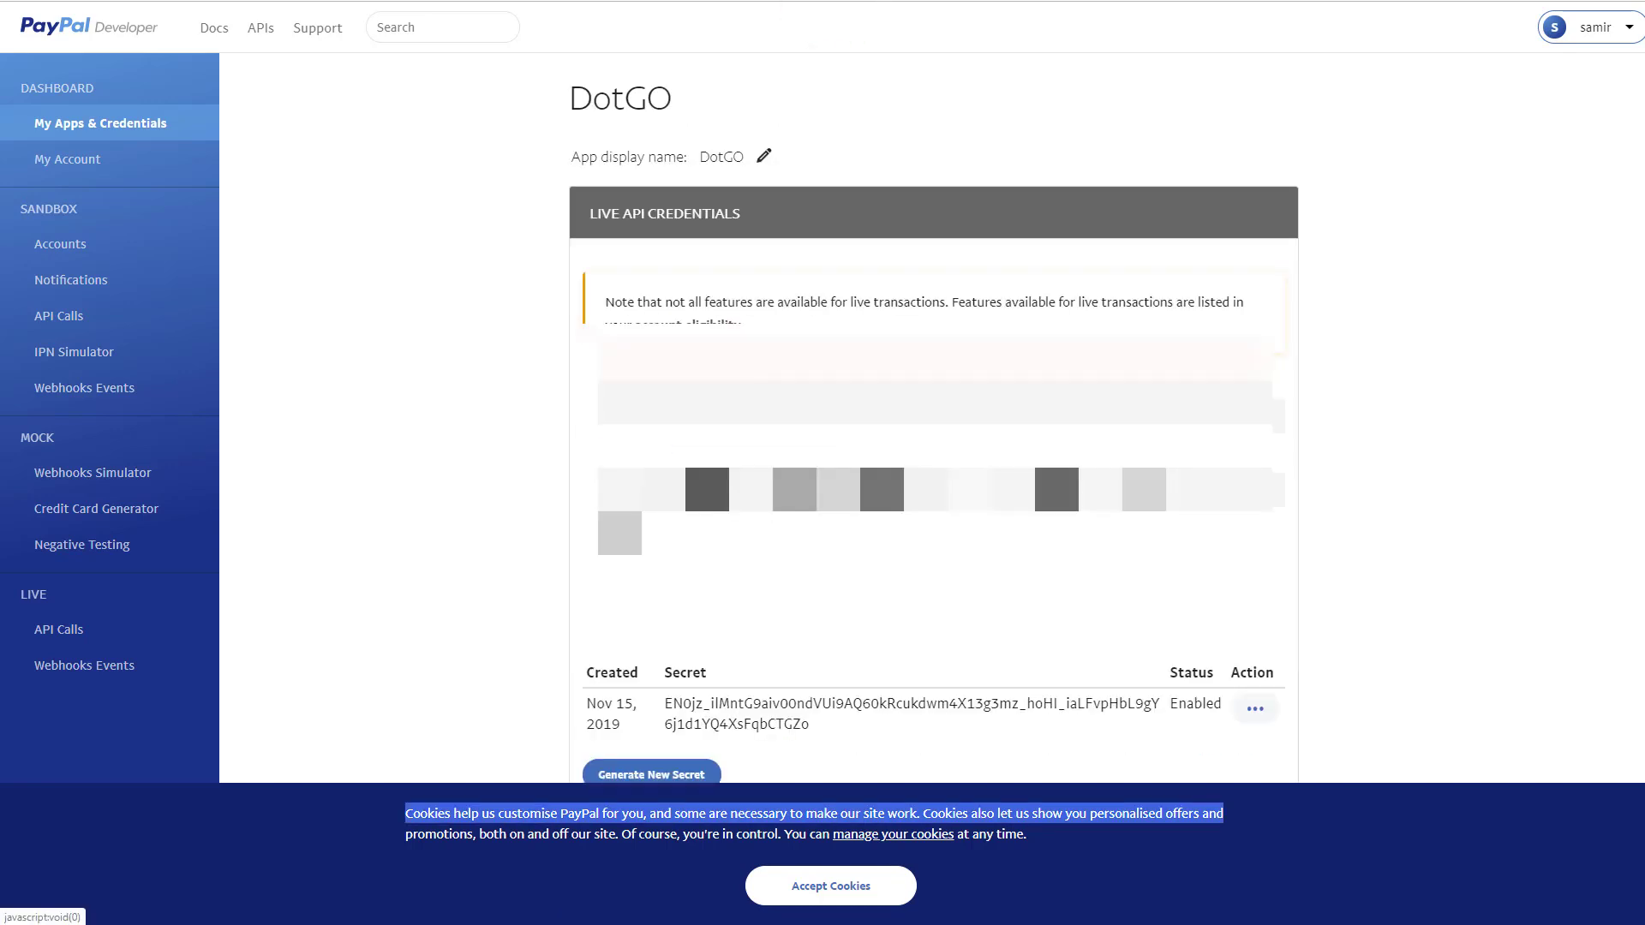
Save the sandbox and live PayPal details in DotGO and set the PayPal payment gateway to Test mode
{"action": "scroll", "coordinate": [701, 359], "scroll_direction": "down", "scroll_amount": 1}
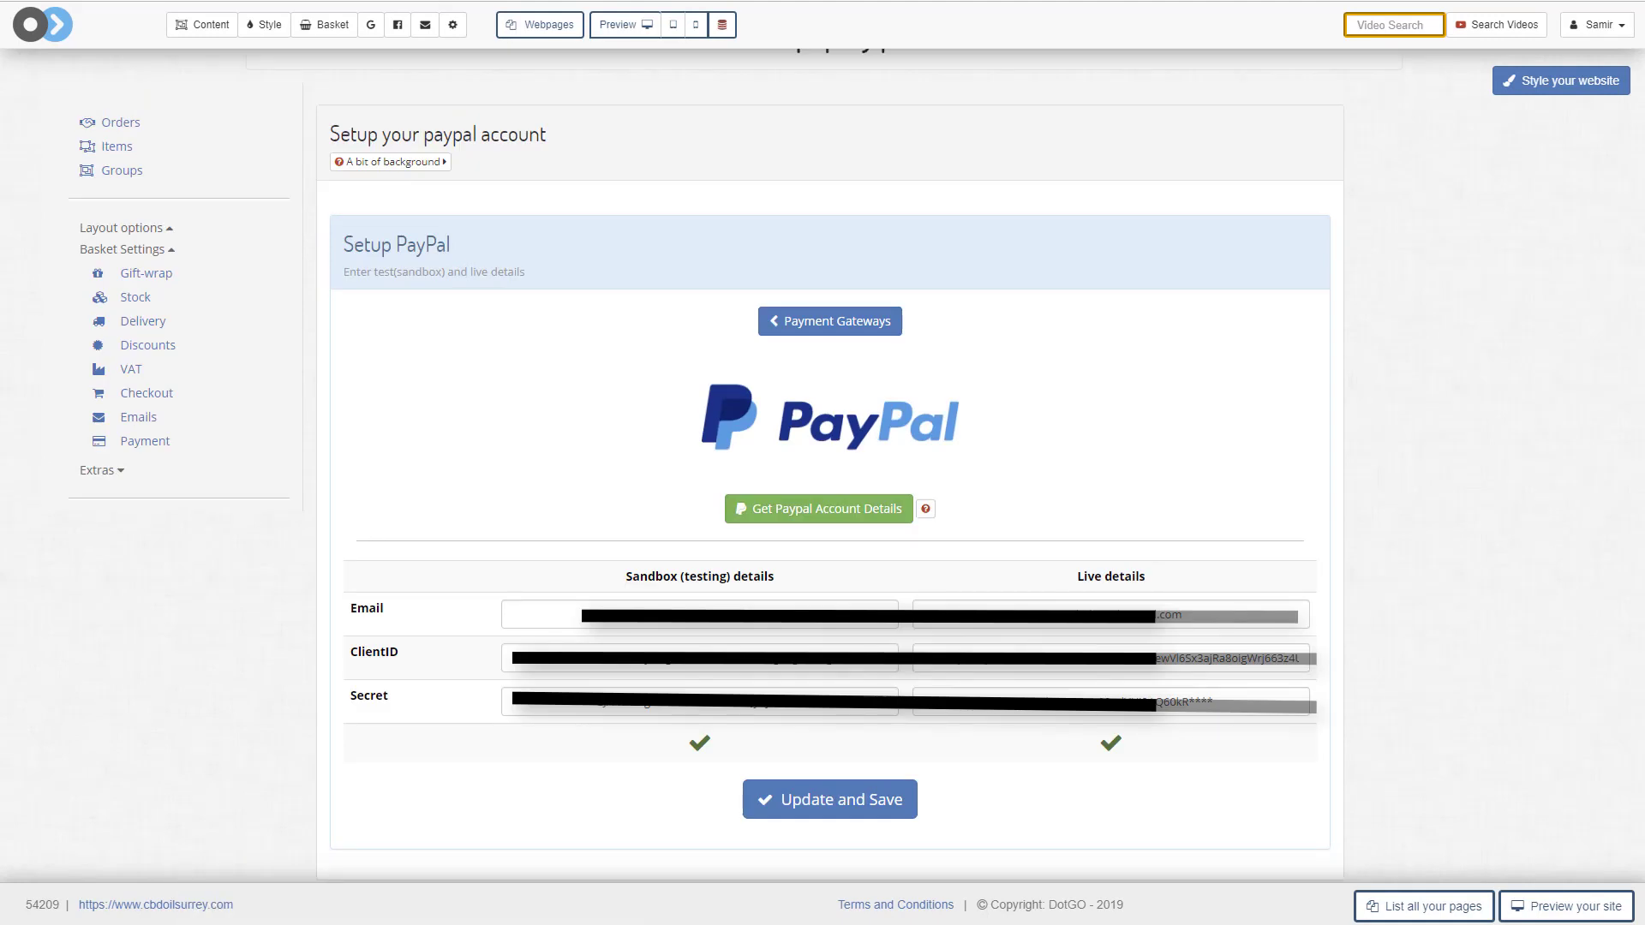
{"action": "left_click", "coordinate": [792, 804]}
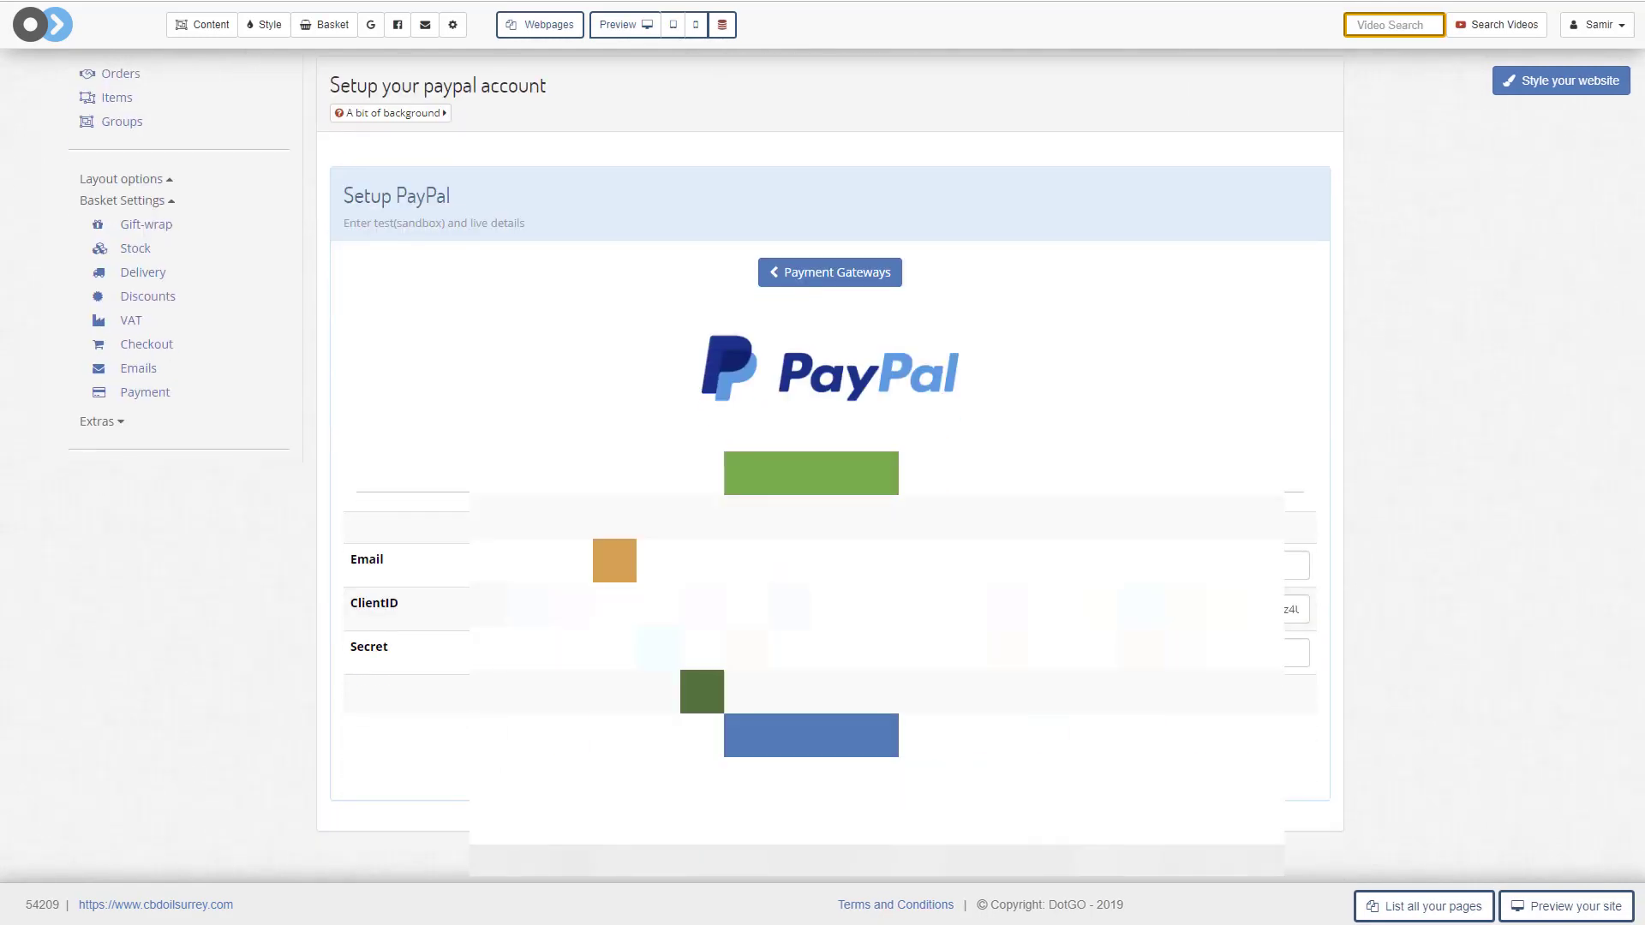
{"action": "left_click", "coordinate": [873, 289]}
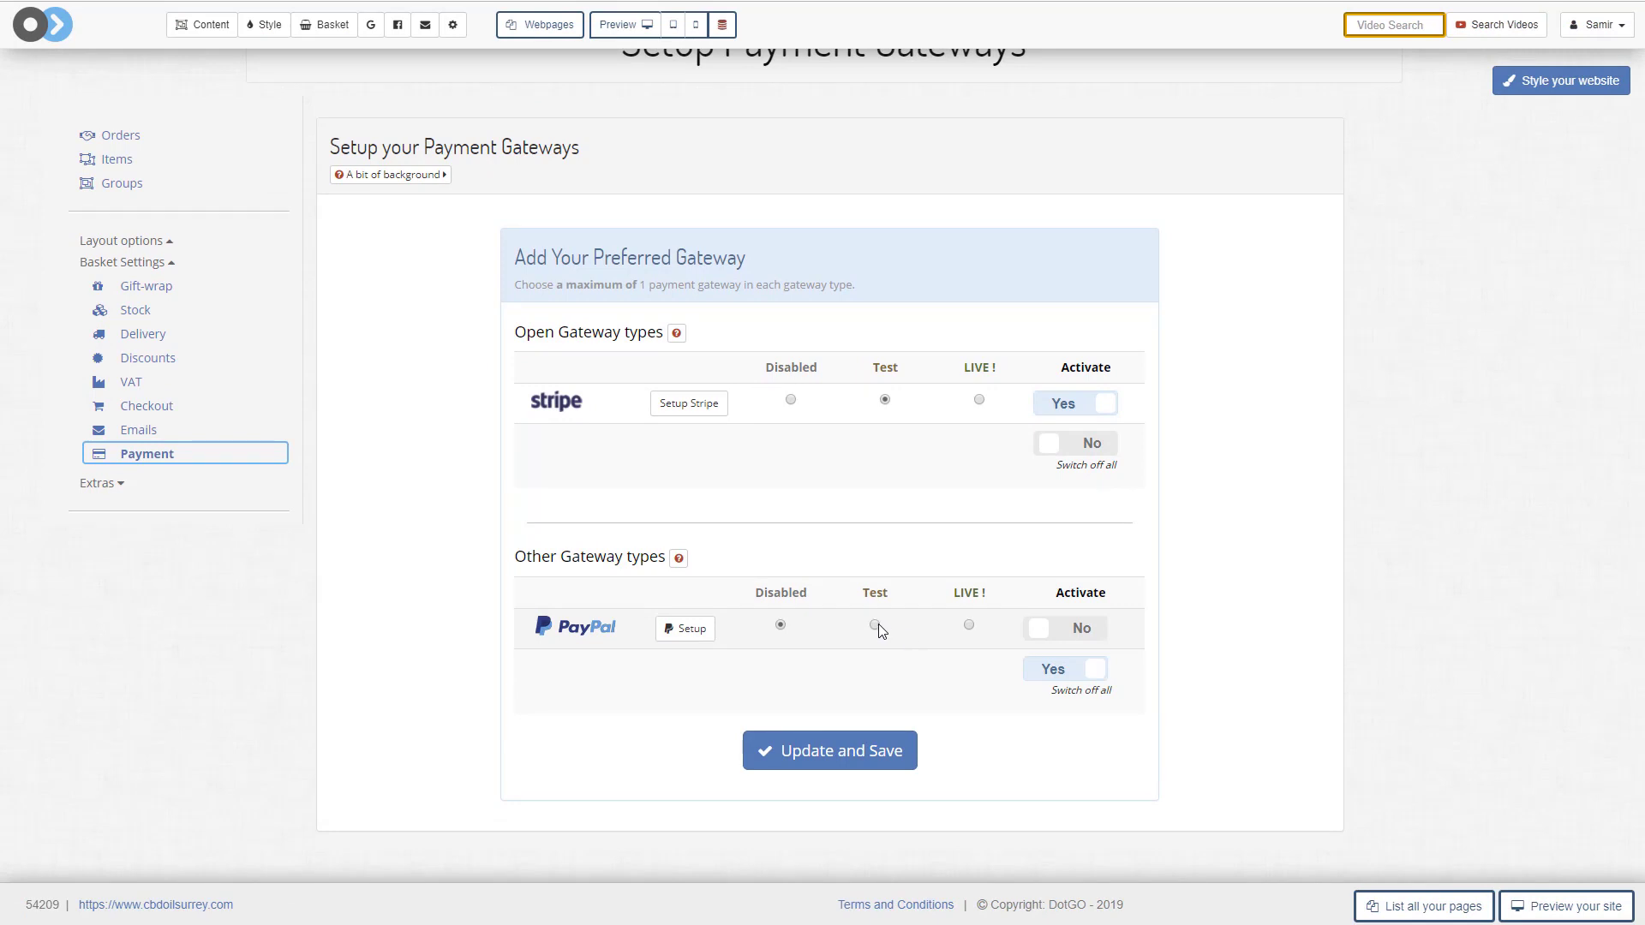
{"action": "left_click", "coordinate": [875, 626]}
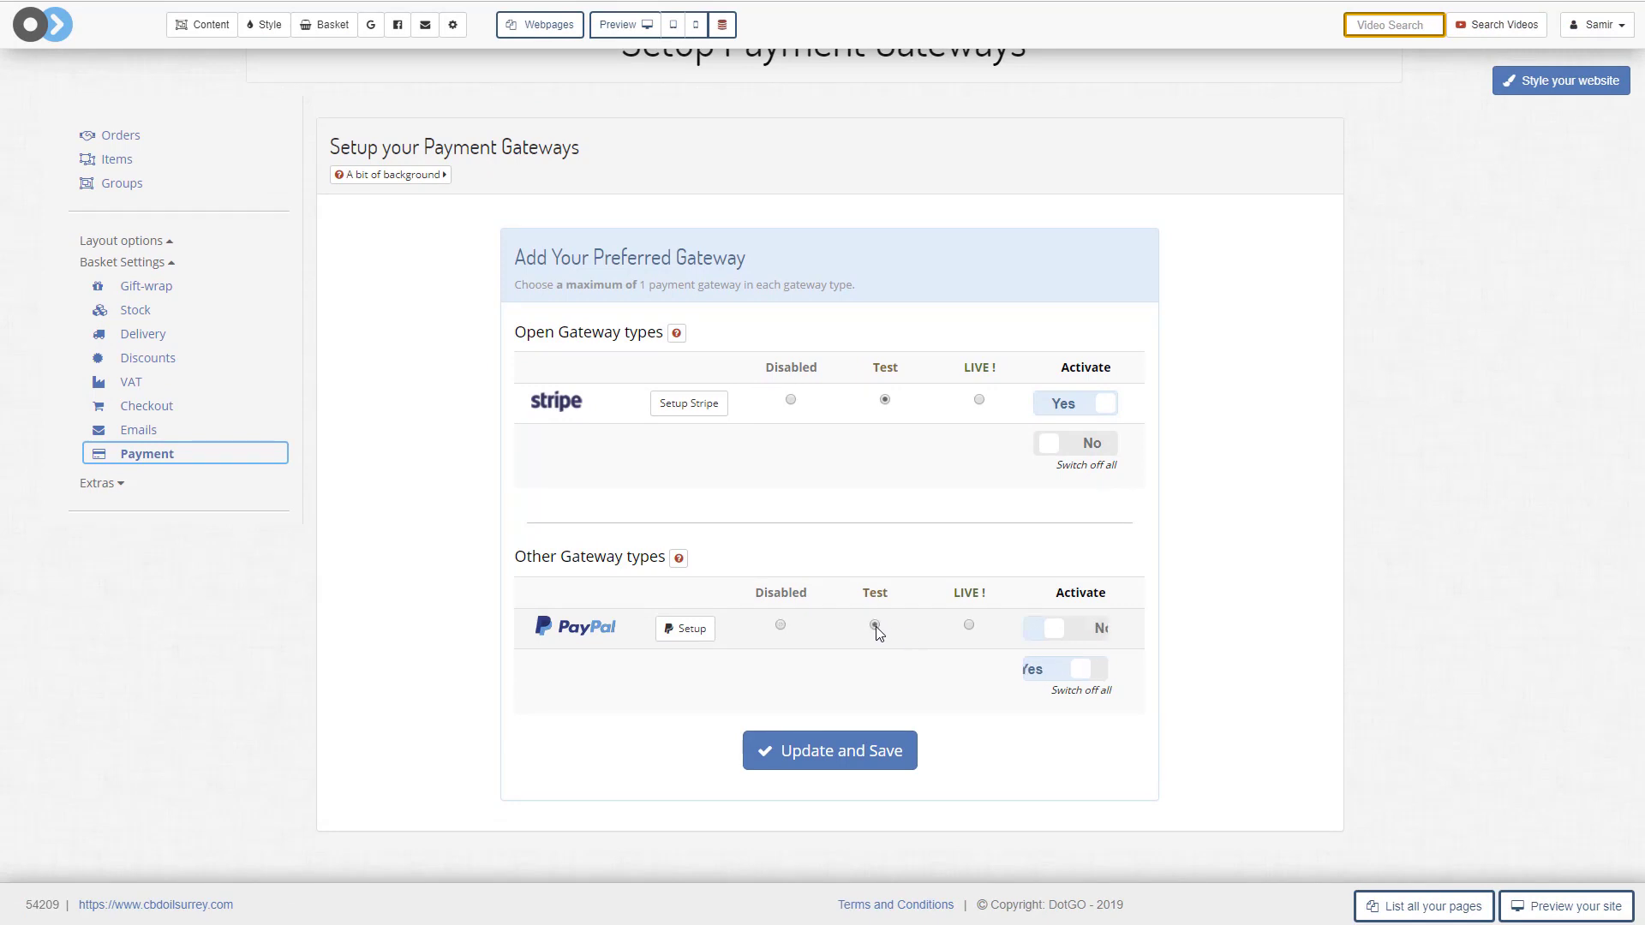